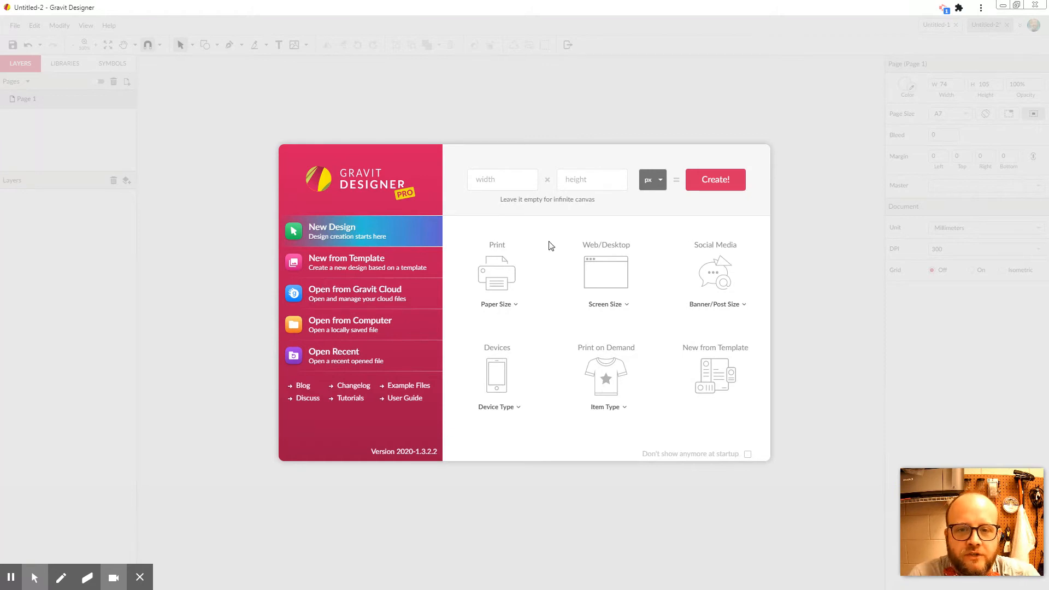
Step: Create a new print document using the Flyer (5x7 in) paper size
{"action": "left_click", "coordinate": [506, 306]}
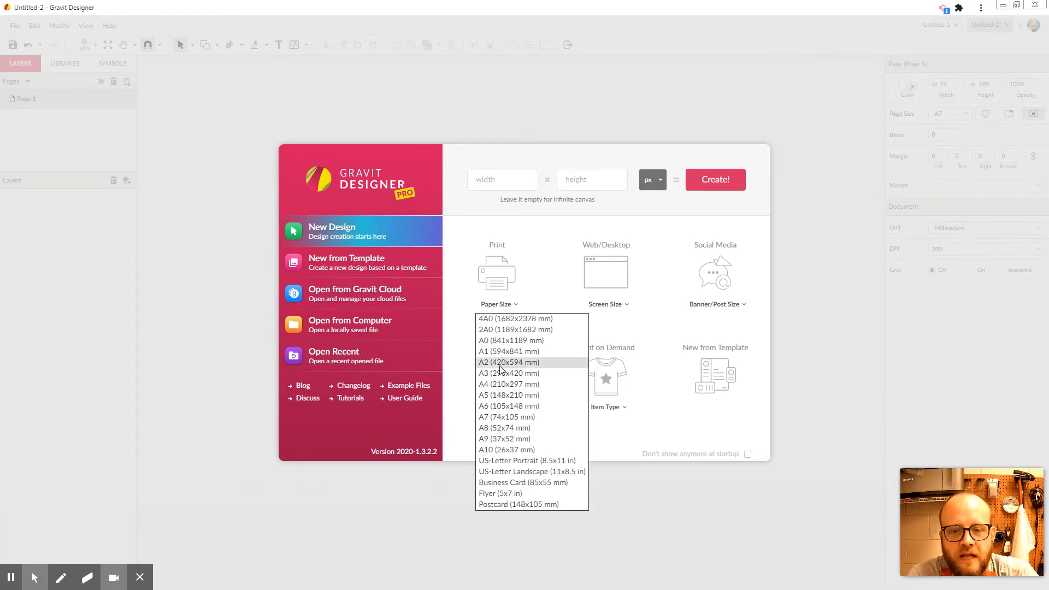
{"action": "left_click", "coordinate": [515, 495]}
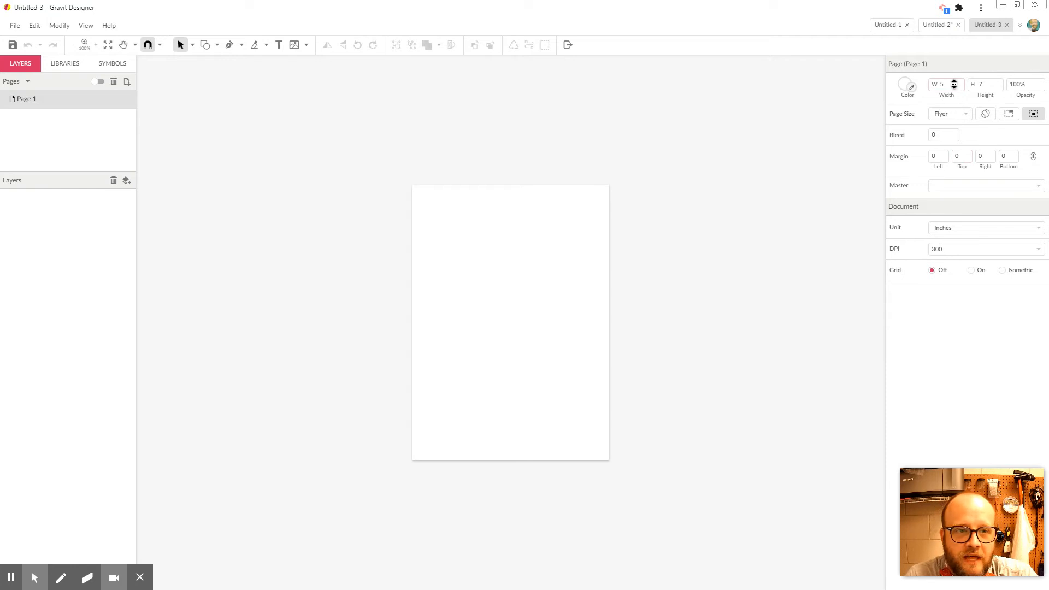
Step: Set the page width to 7 inches
{"action": "left_click", "coordinate": [948, 85]}
{"action": "double_click", "coordinate": [946, 84]}
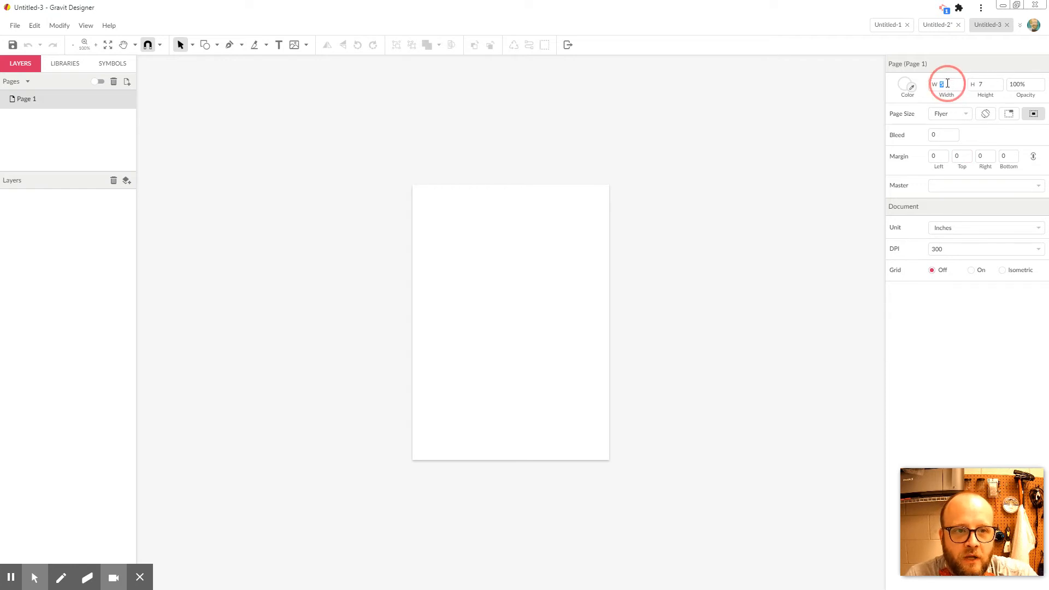
{"action": "type", "text": "7"}
{"action": "key", "text": "Return"}
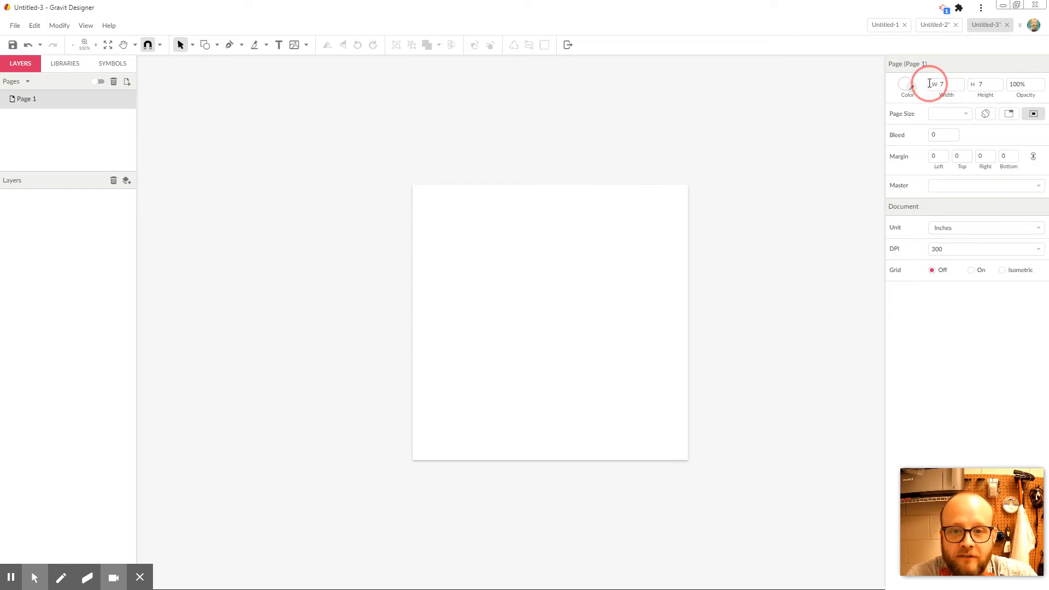
Step: Change the page size to the US-Letter Landscape preset
{"action": "left_click", "coordinate": [962, 114]}
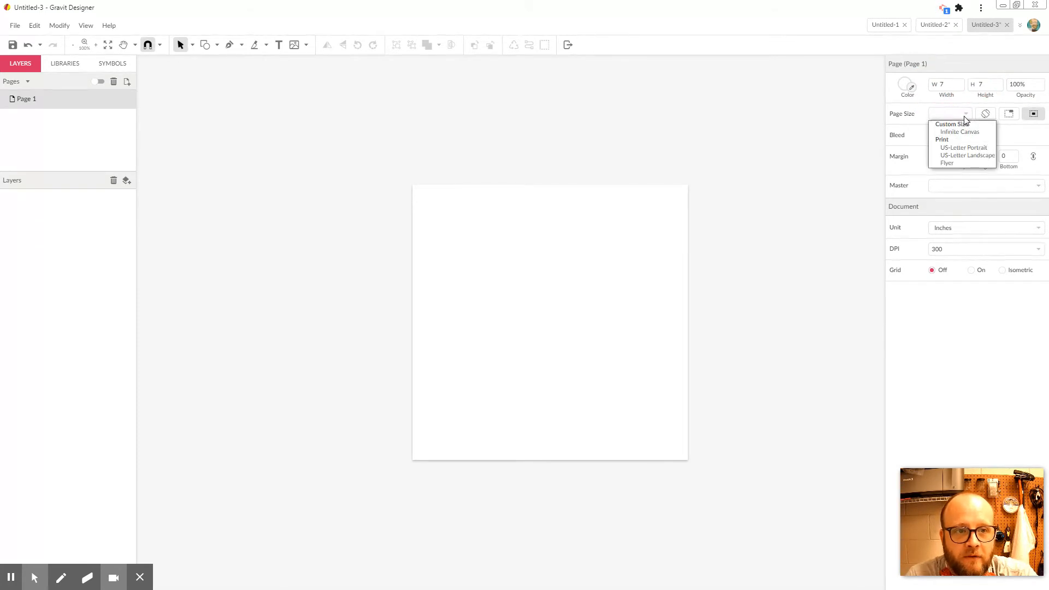
{"action": "left_click", "coordinate": [958, 158]}
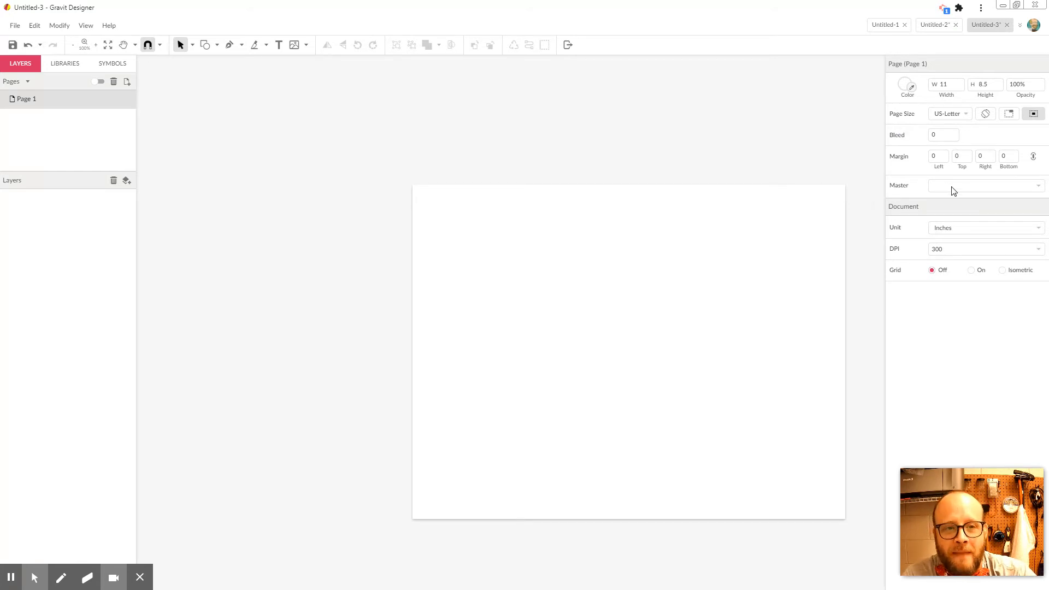
{"action": "mouse_move", "coordinate": [944, 186]}
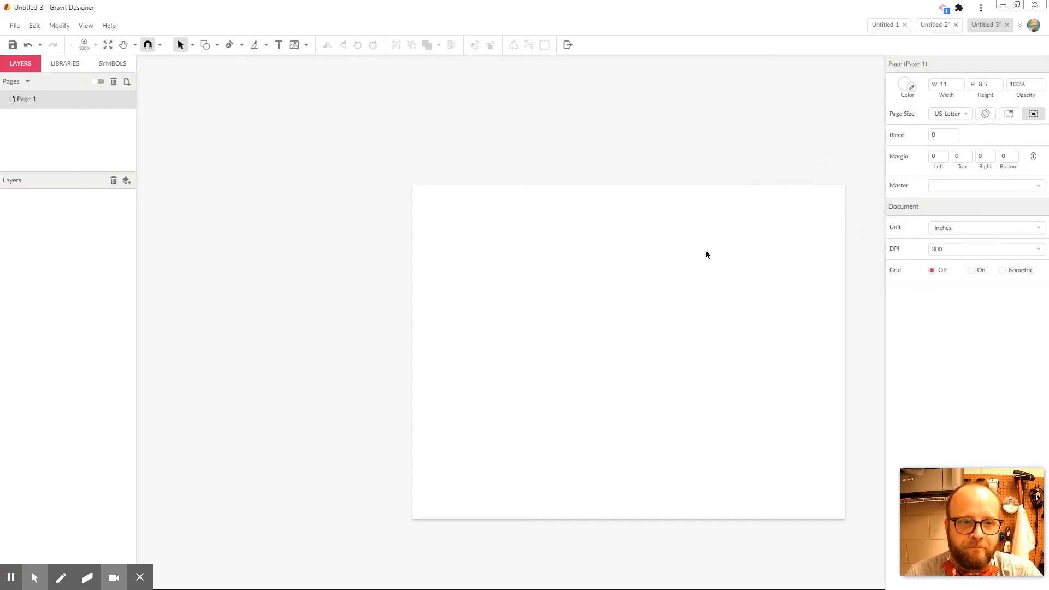
Step: Draw a straight diagonal line on Page 1, running from near its upper-left corner down to the lower right of the page's centre
{"action": "key", "text": "space"}
{"action": "left_click_drag", "start_coordinate": [679, 255], "coordinate": [570, 243]}
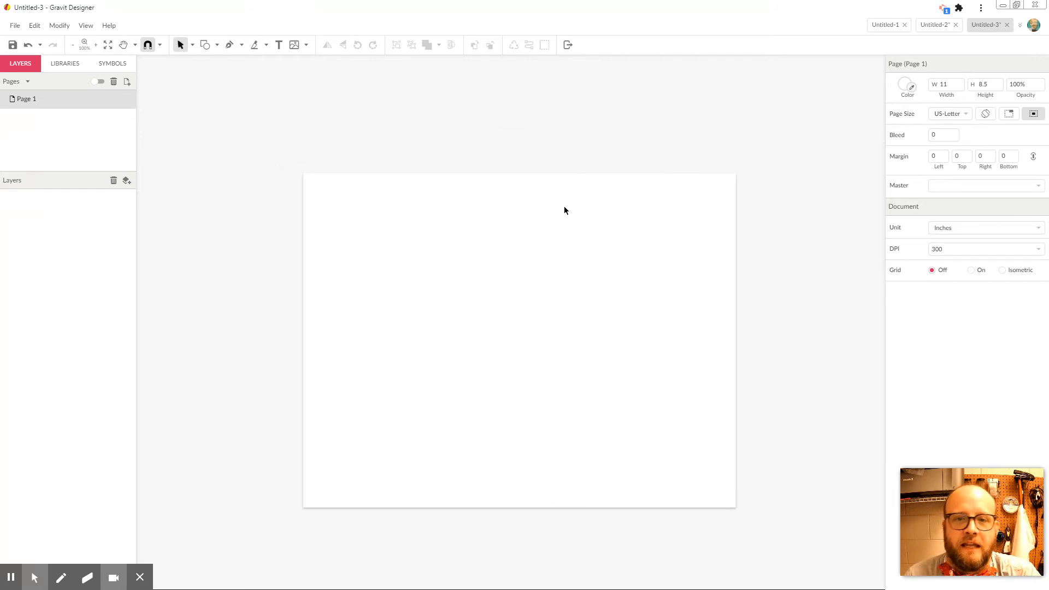
{"action": "key", "text": "space"}
{"action": "mouse_move", "coordinate": [565, 211]}
{"action": "left_mouse_down"}
{"action": "mouse_move", "coordinate": [548, 248]}
{"action": "mouse_move", "coordinate": [490, 219]}
{"action": "mouse_move", "coordinate": [552, 206]}
{"action": "left_mouse_up"}
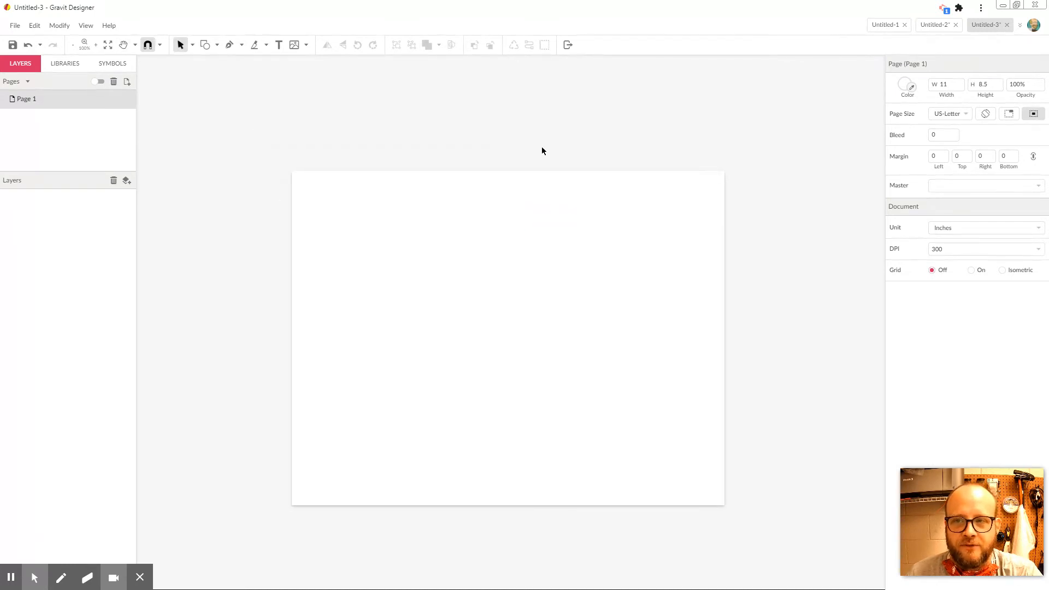
{"action": "left_click", "coordinate": [217, 45]}
{"action": "left_click", "coordinate": [232, 61]}
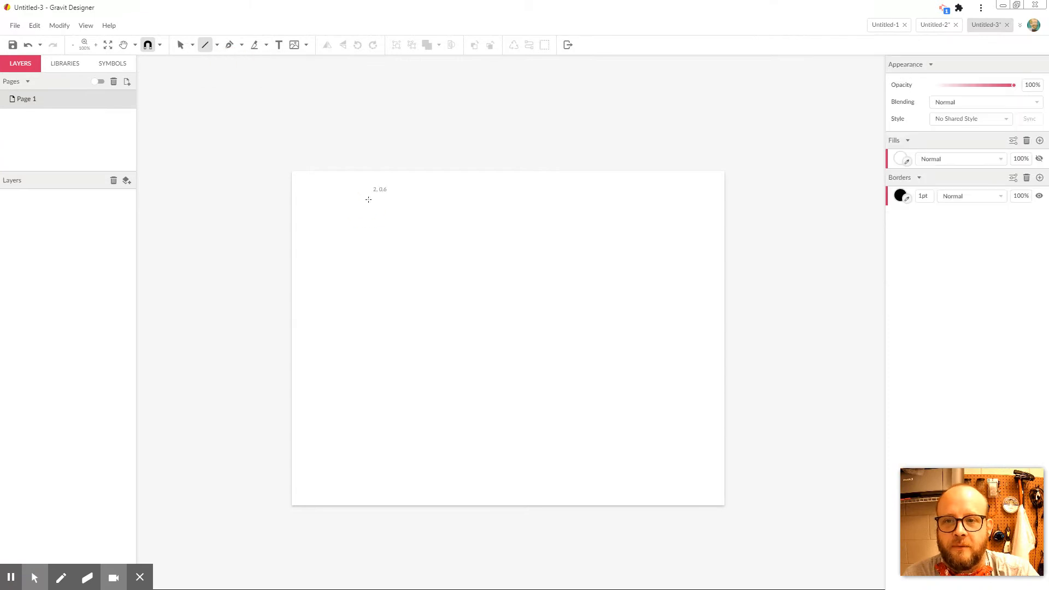
{"action": "left_click_drag", "start_coordinate": [365, 207], "coordinate": [575, 402]}
{"action": "left_click", "coordinate": [520, 185]}
{"action": "left_click_drag", "start_coordinate": [526, 208], "coordinate": [331, 417]}
{"action": "left_click", "coordinate": [356, 140]}
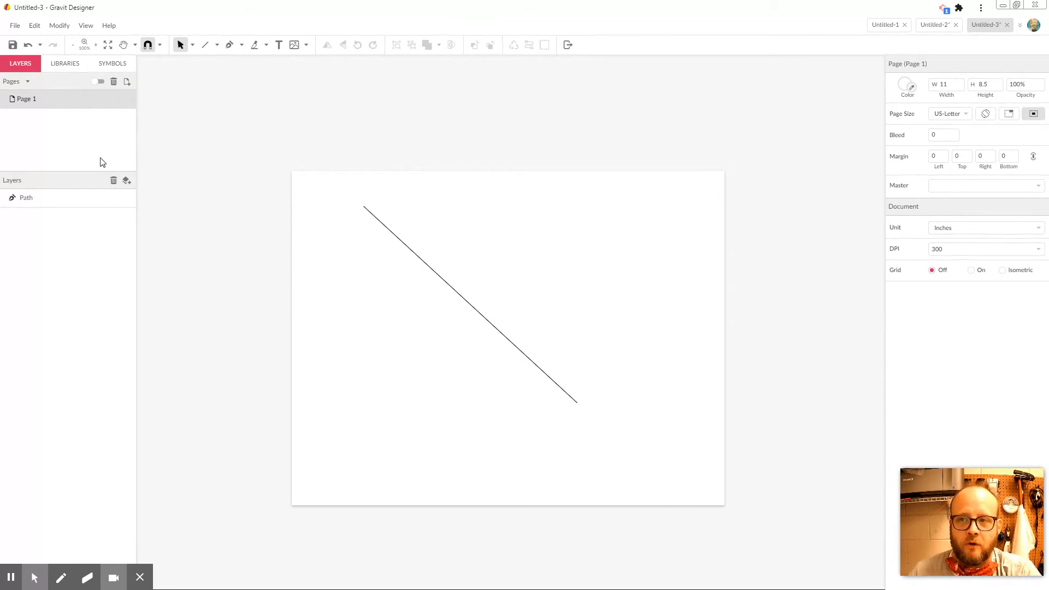
{"action": "left_click", "coordinate": [54, 106]}
{"action": "left_click", "coordinate": [54, 106]}
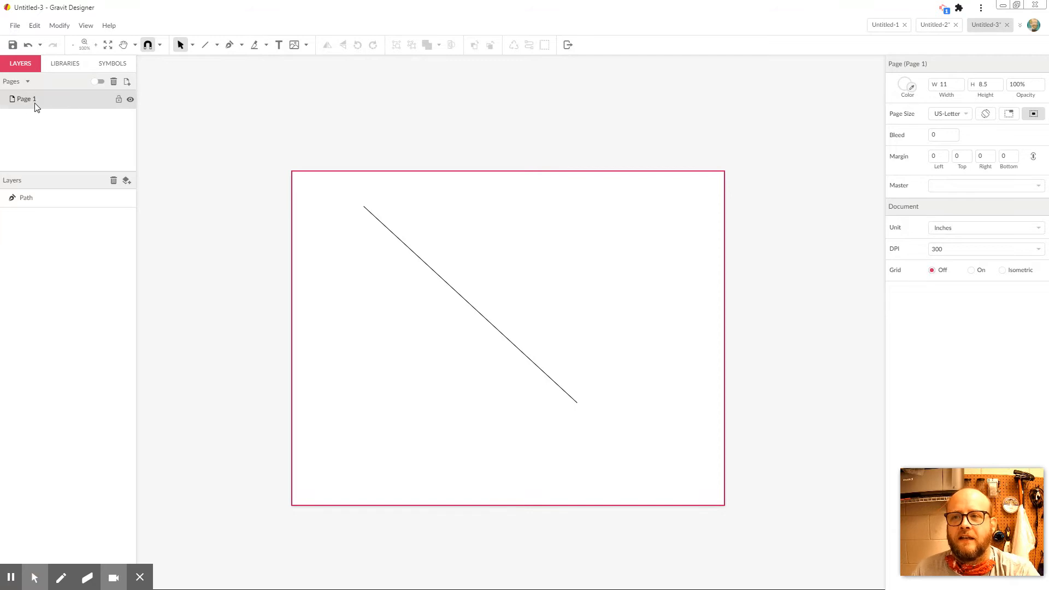
{"action": "left_click", "coordinate": [28, 81]}
{"action": "left_click", "coordinate": [29, 80]}
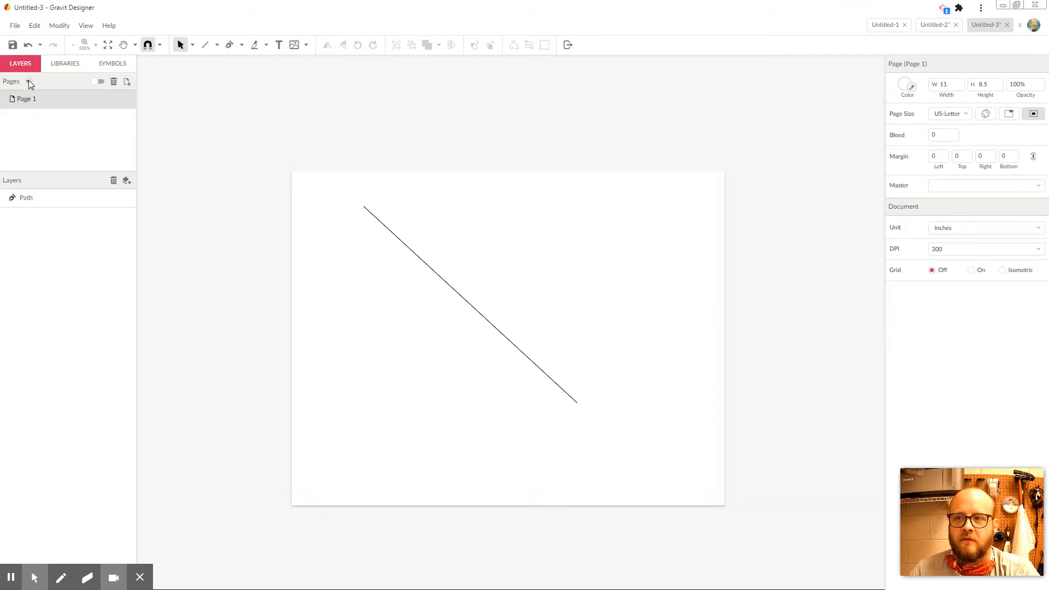
{"action": "left_click", "coordinate": [28, 80]}
{"action": "left_click", "coordinate": [28, 81]}
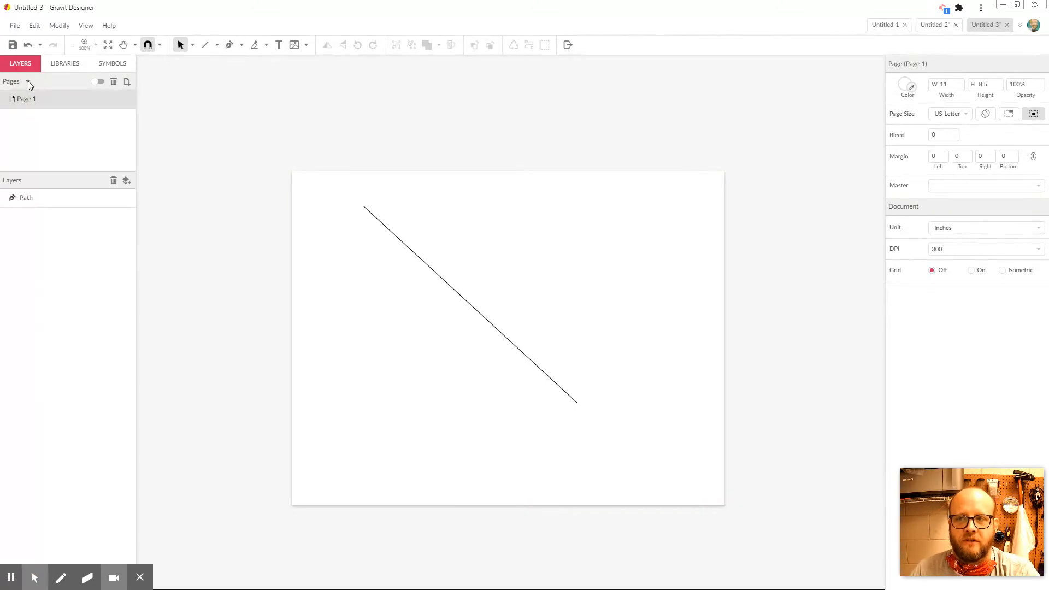
Step: Add a second page to the document and return to Page 1
{"action": "left_click", "coordinate": [126, 83]}
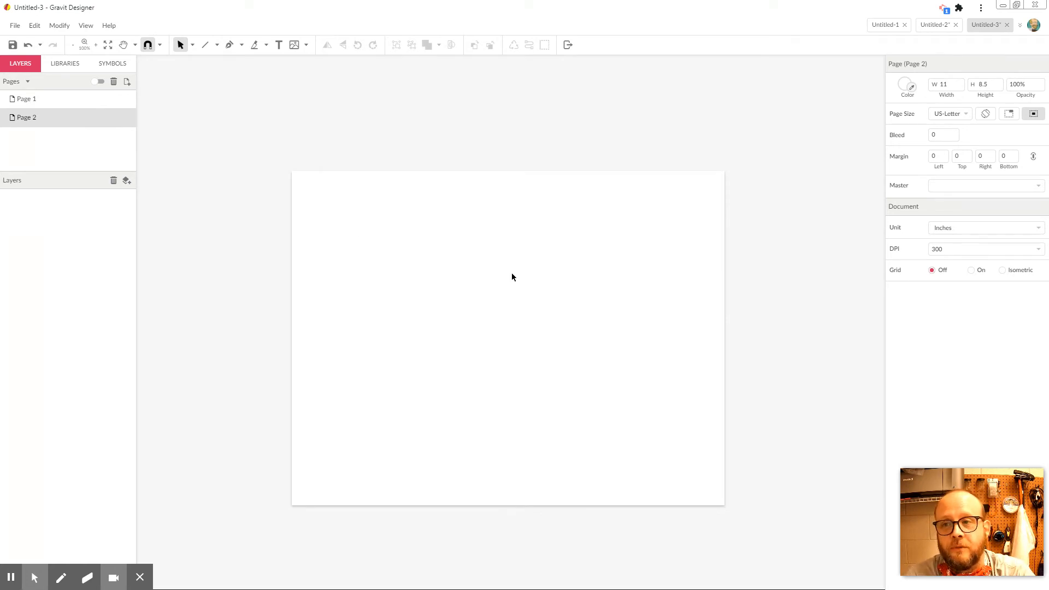
{"action": "left_click", "coordinate": [30, 102]}
{"action": "left_click", "coordinate": [28, 125]}
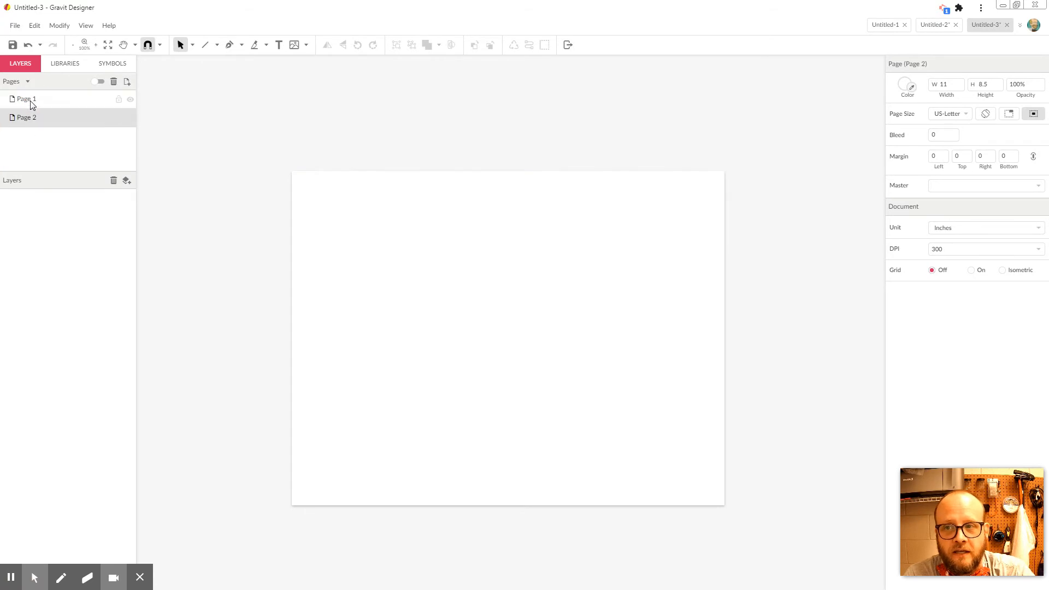
{"action": "left_click", "coordinate": [31, 105]}
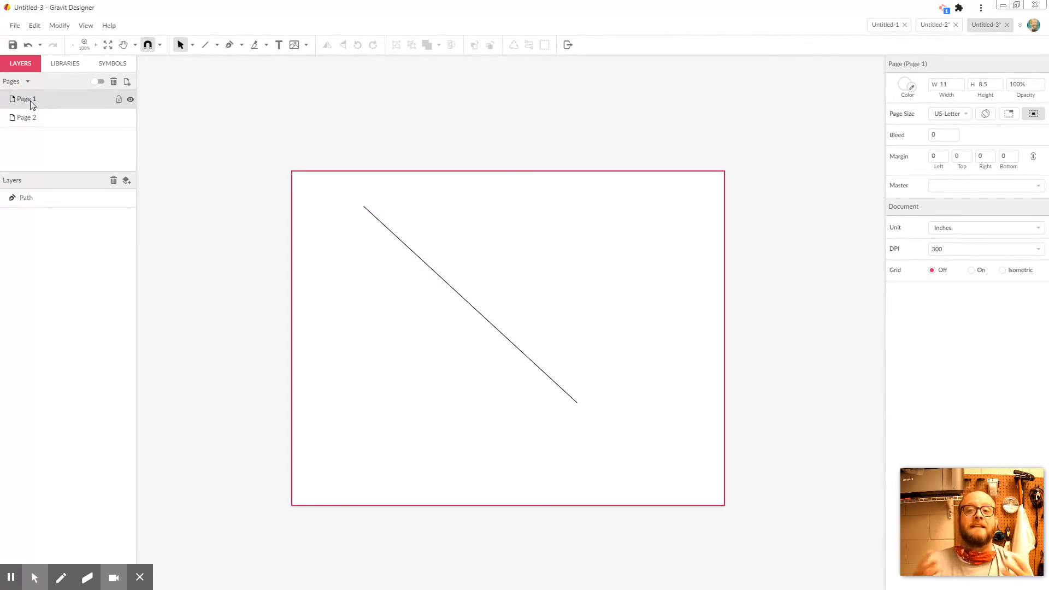
Step: Turn on the display of all pages so Page 1 and Page 2 are shown side by side on the canvas
{"action": "left_click", "coordinate": [98, 82]}
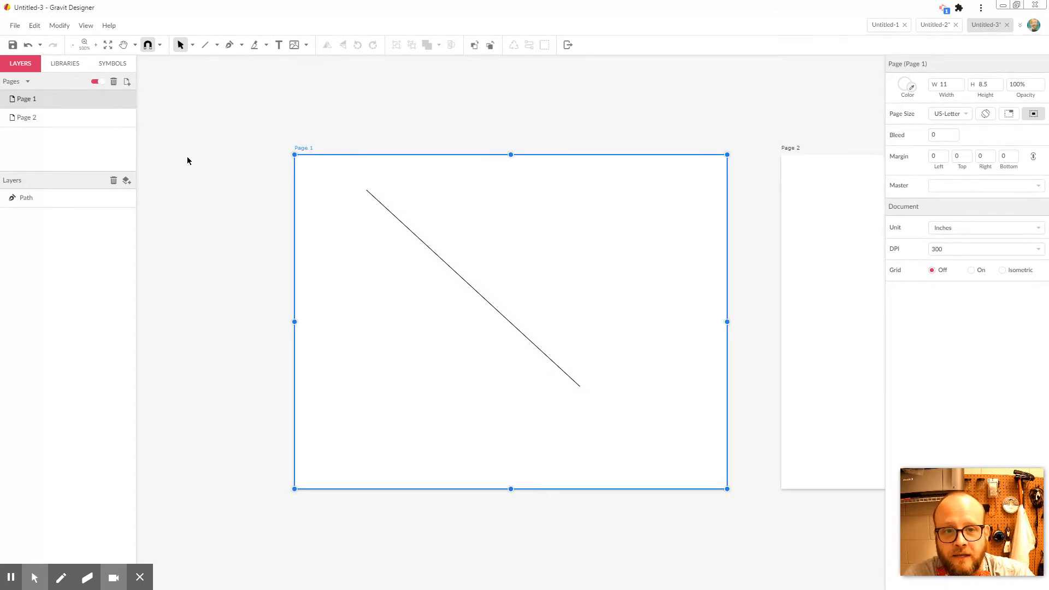
{"action": "scroll", "coordinate": [534, 234], "scroll_direction": "down", "scroll_amount": 4}
{"action": "scroll", "coordinate": [534, 233], "scroll_direction": "up", "scroll_amount": 5}
{"action": "scroll", "coordinate": [535, 235], "scroll_direction": "down", "scroll_amount": 2}
{"action": "scroll", "coordinate": [535, 235], "scroll_direction": "down", "scroll_amount": 1}
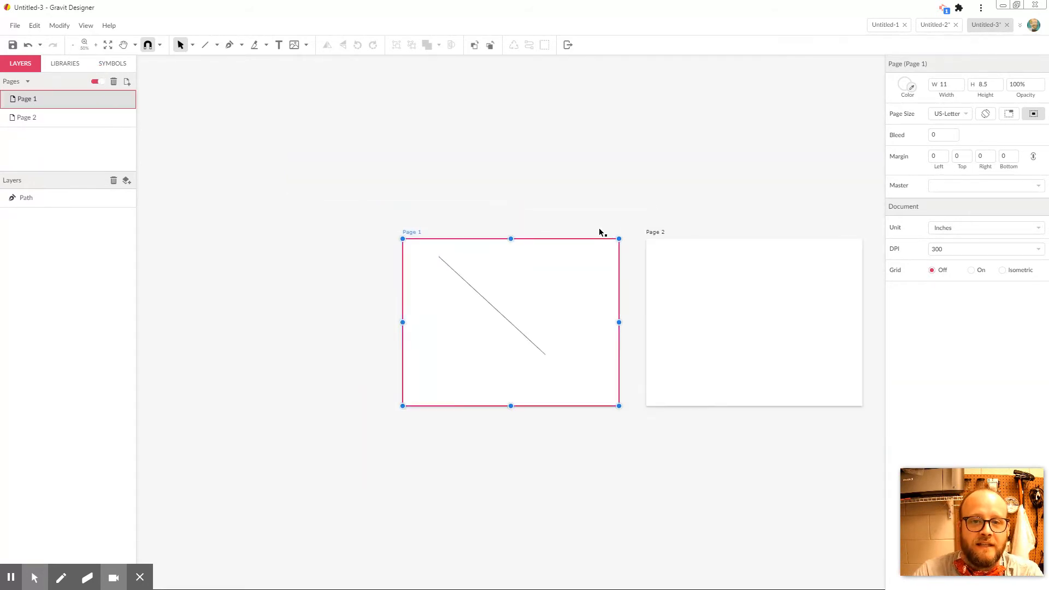
{"action": "key", "text": "space"}
{"action": "left_click_drag", "start_coordinate": [614, 223], "coordinate": [463, 173]}
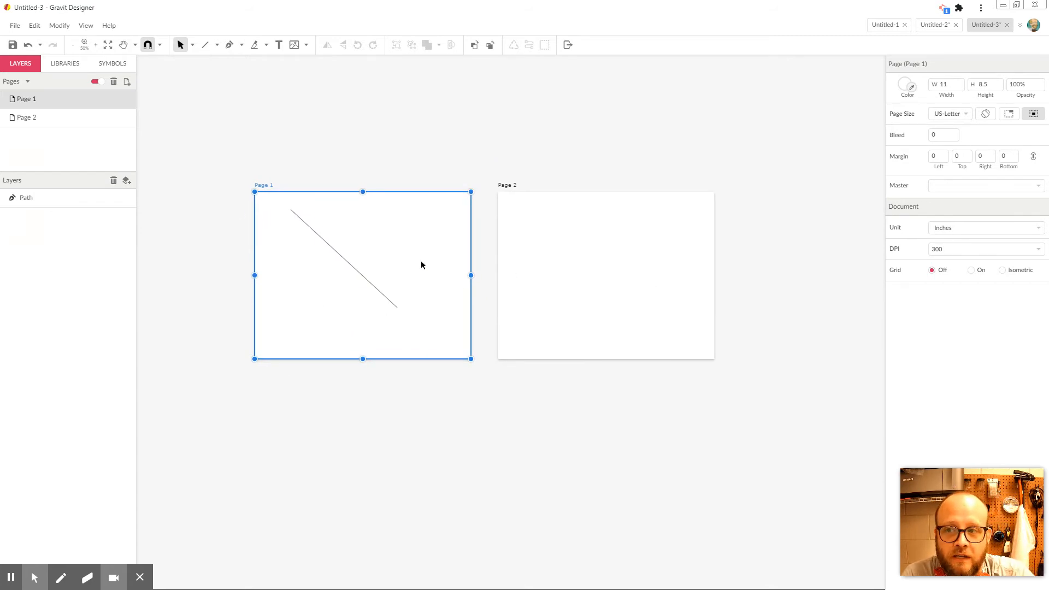
Step: Rename Page 1 as "Left Board"
{"action": "left_click", "coordinate": [25, 101]}
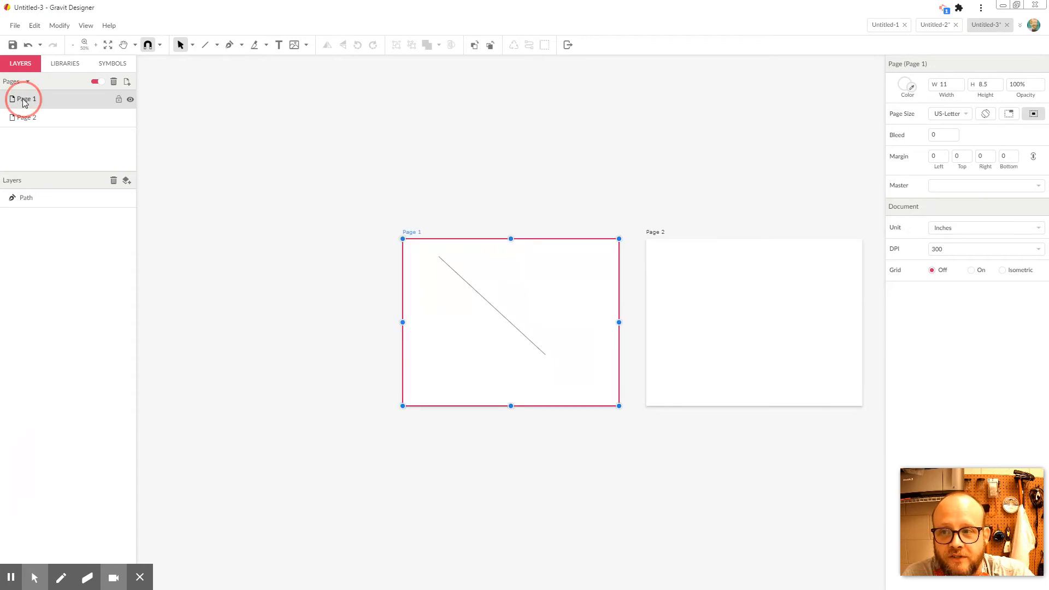
{"action": "double_click", "coordinate": [25, 101]}
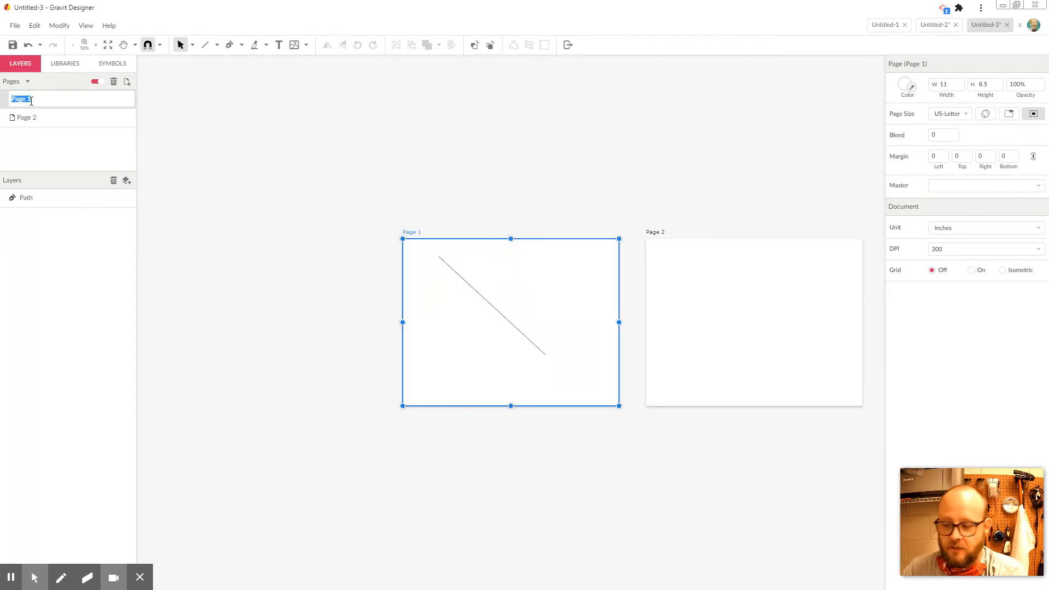
{"action": "type", "text": "Left Board"}
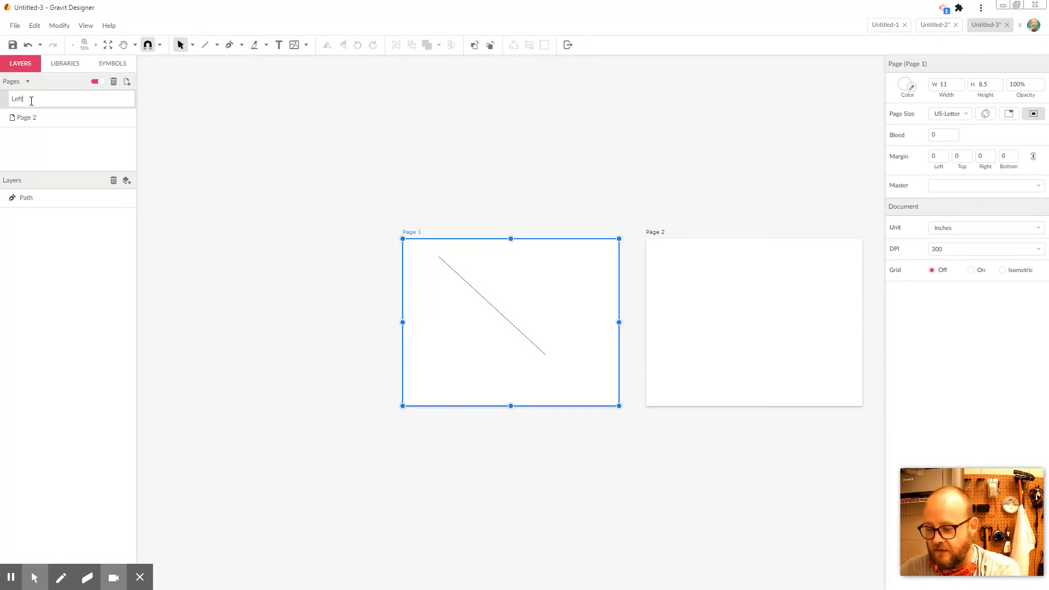
{"action": "key", "text": "Return"}
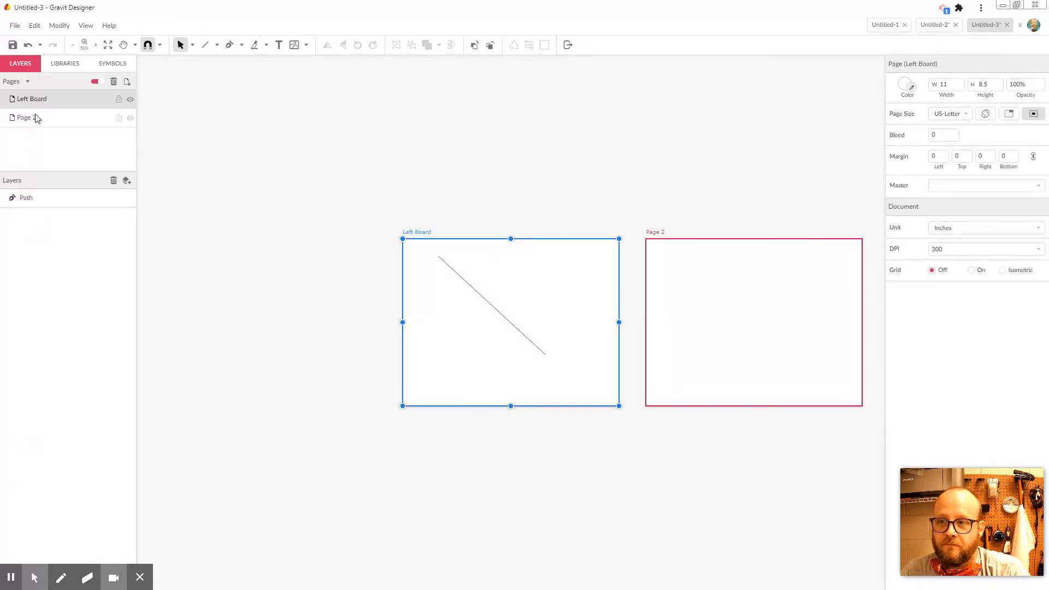
Step: Rename Page 2 as "Right board"
{"action": "double_click", "coordinate": [35, 116]}
{"action": "type", "text": "Right board"}
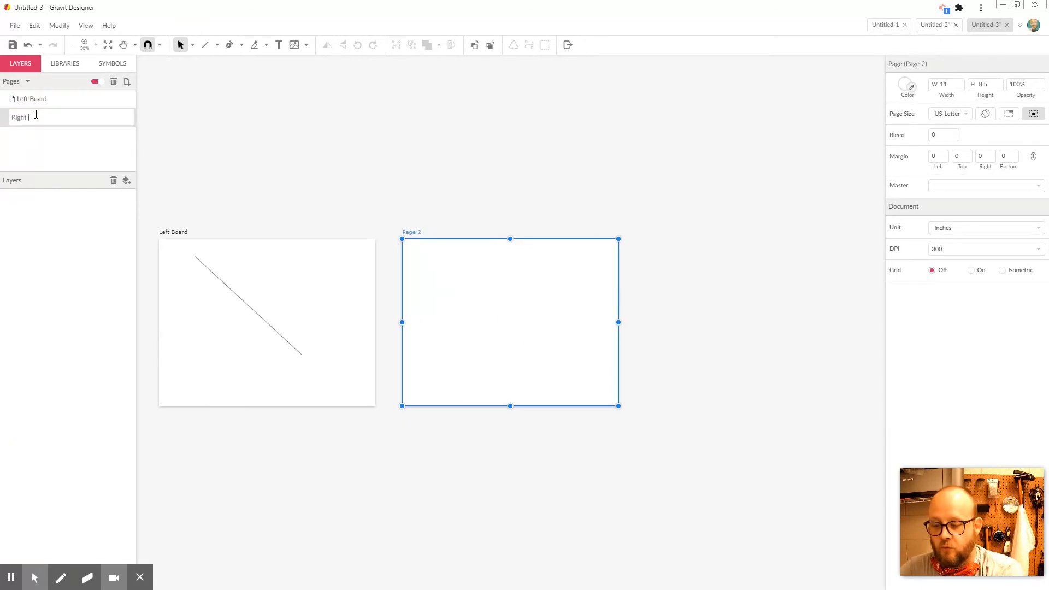
{"action": "key", "text": "Return"}
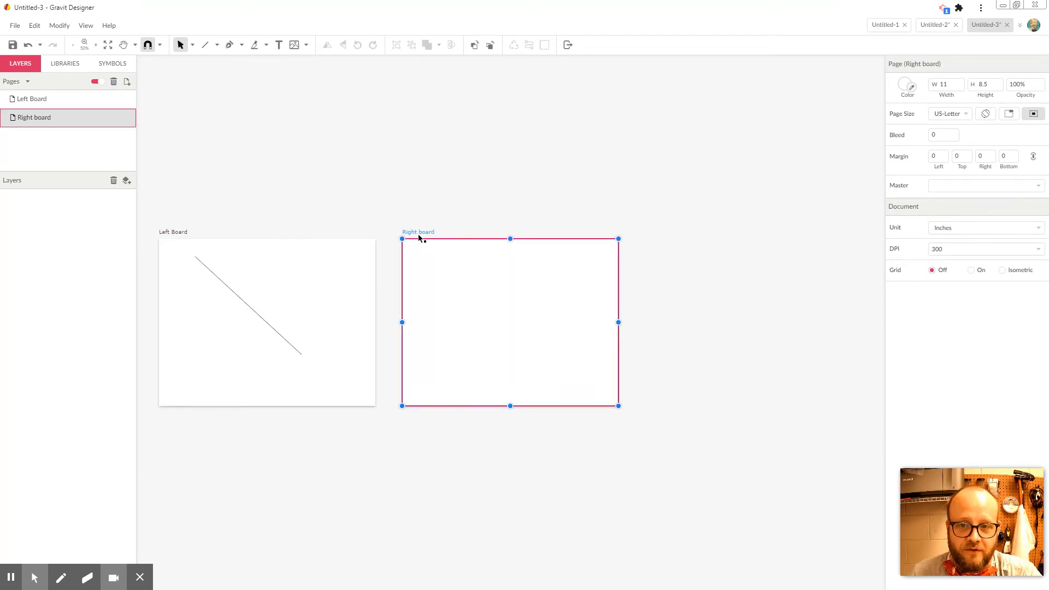
Step: Lock the Left Board page, testing whether its line can still be selected or moved, and unlock the page again
{"action": "left_click", "coordinate": [225, 231]}
{"action": "left_click_drag", "start_coordinate": [300, 210], "coordinate": [426, 206]}
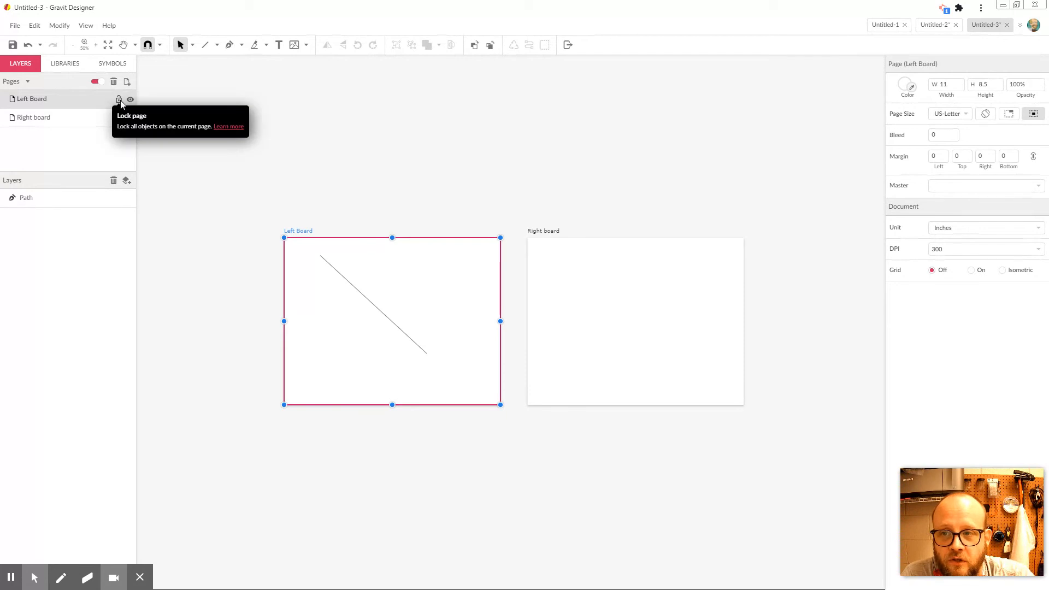
{"action": "left_click", "coordinate": [119, 100]}
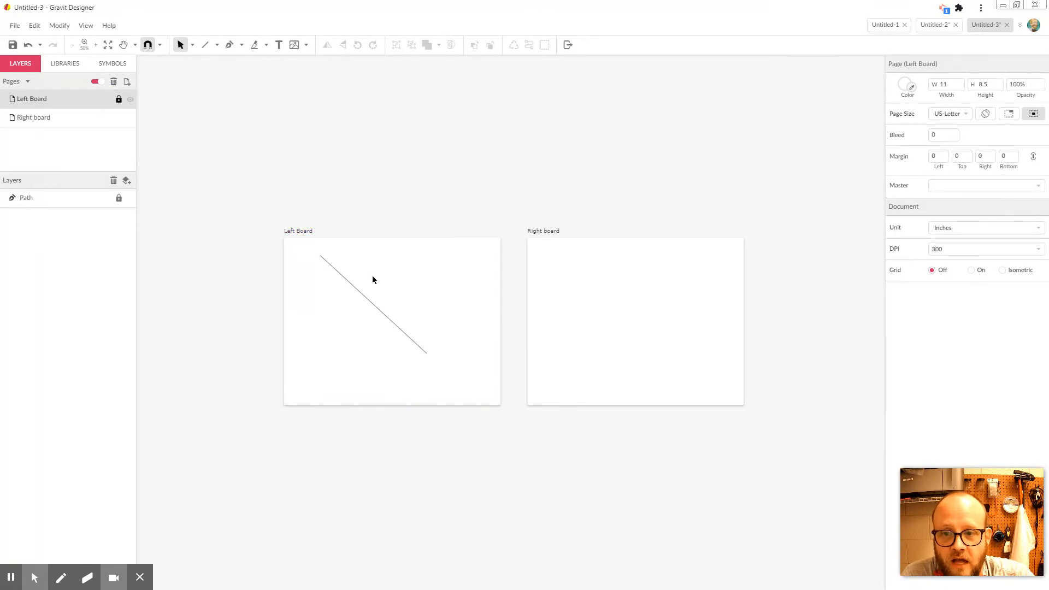
{"action": "left_click_drag", "start_coordinate": [375, 298], "coordinate": [337, 349]}
{"action": "mouse_move", "coordinate": [417, 259]}
{"action": "left_mouse_down"}
{"action": "mouse_move", "coordinate": [289, 382]}
{"action": "mouse_move", "coordinate": [339, 336]}
{"action": "left_mouse_up"}
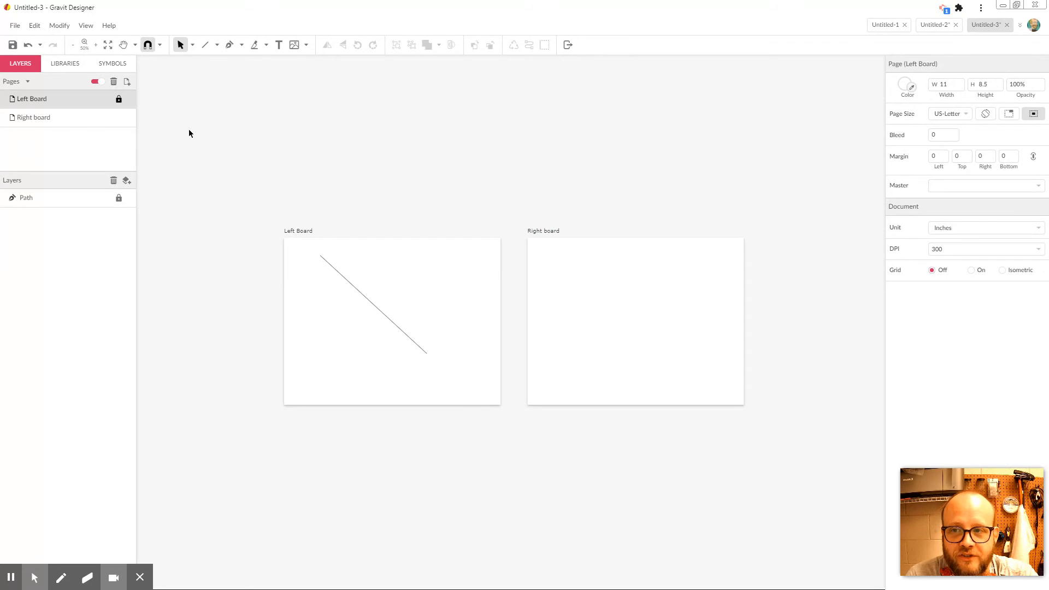
{"action": "left_click", "coordinate": [119, 100]}
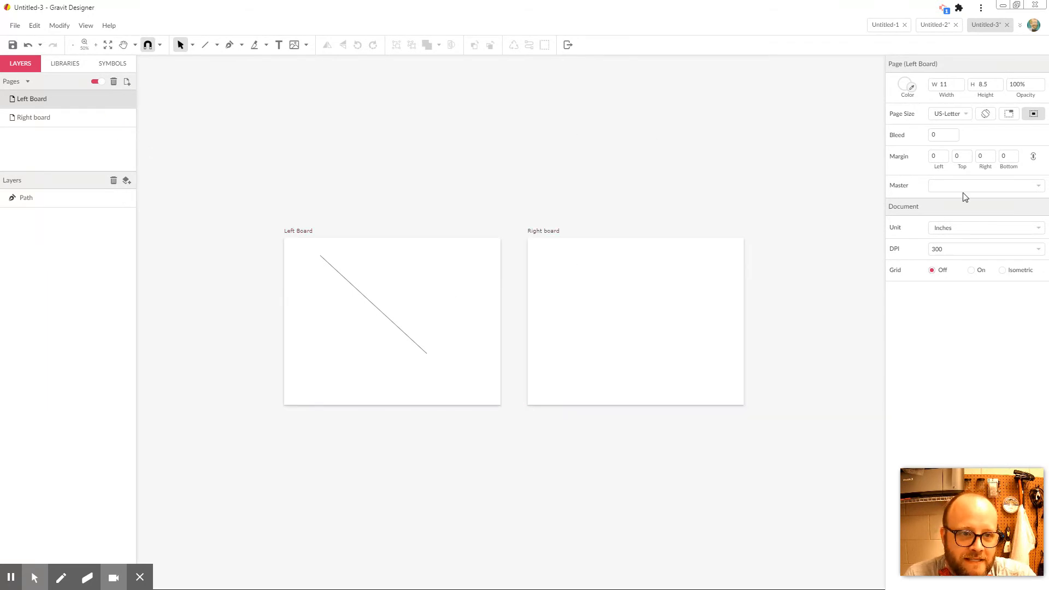
Step: Set Right board as the master page for Left Board, and make the Right board page active
{"action": "mouse_move", "coordinate": [988, 190]}
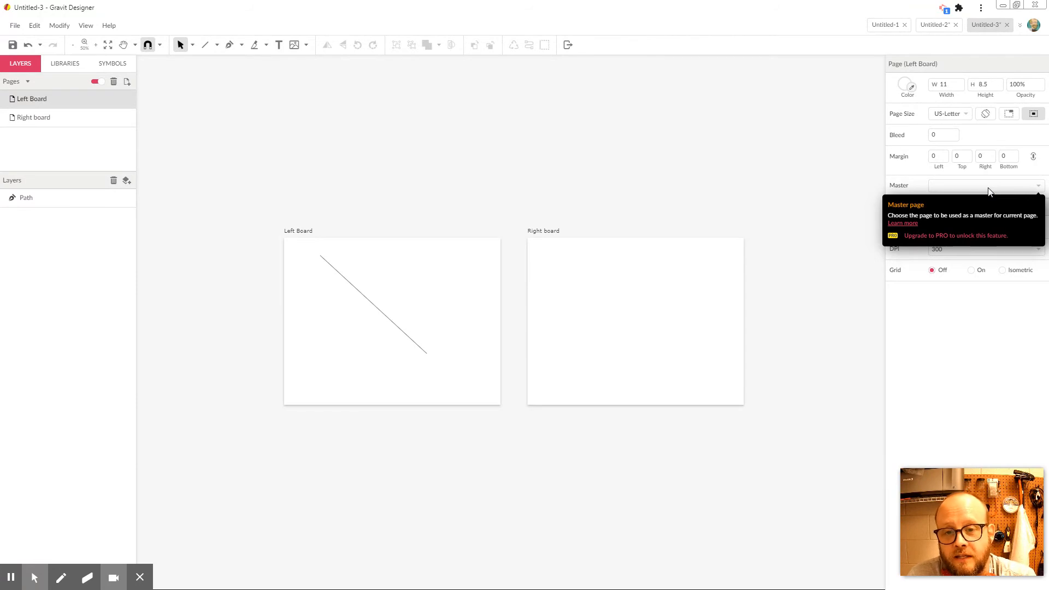
{"action": "left_click", "coordinate": [988, 189]}
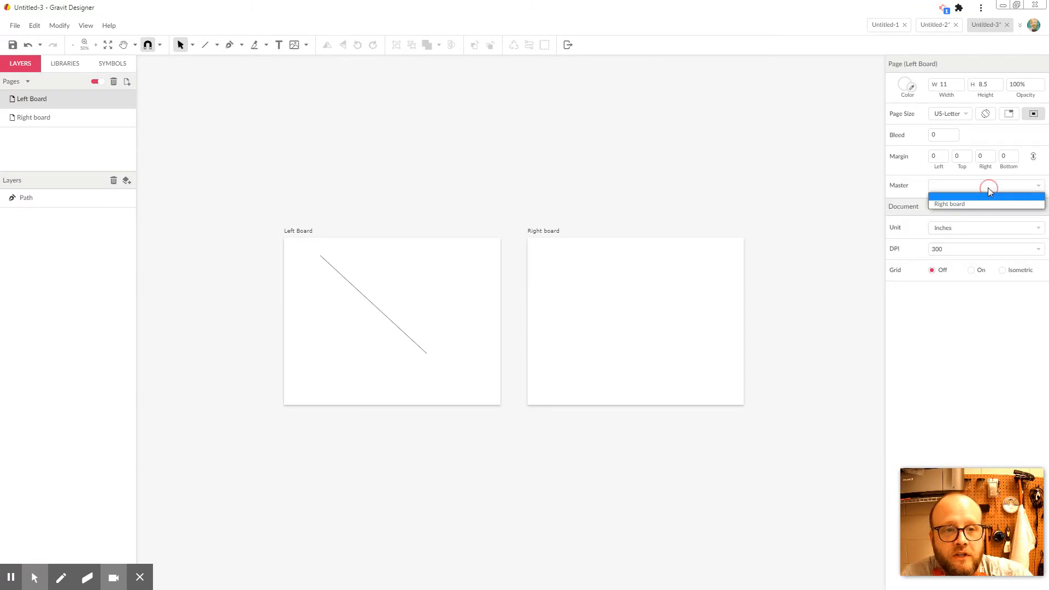
{"action": "left_click", "coordinate": [966, 203]}
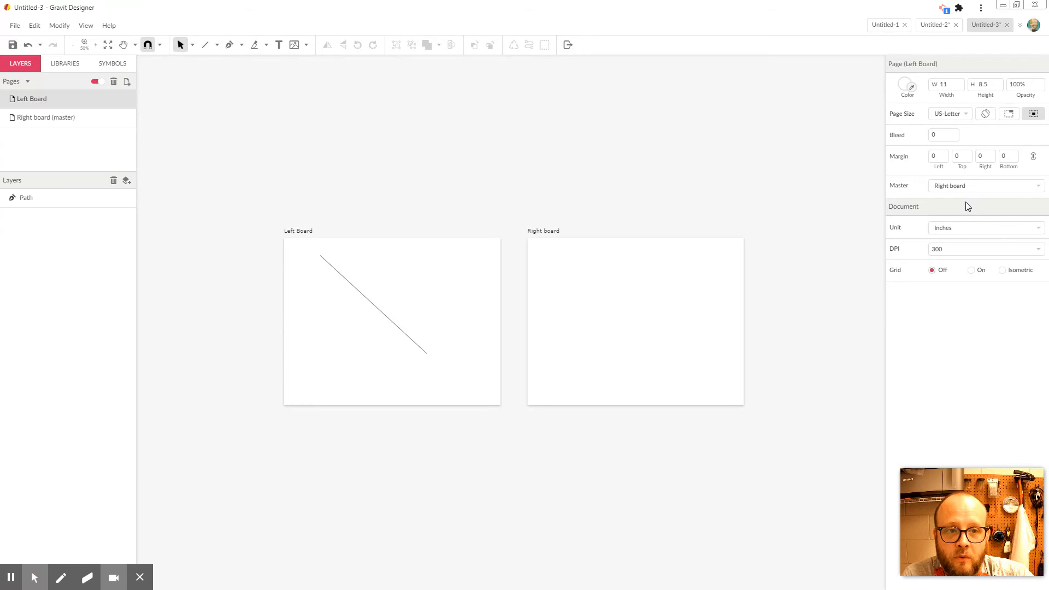
{"action": "left_click", "coordinate": [572, 267]}
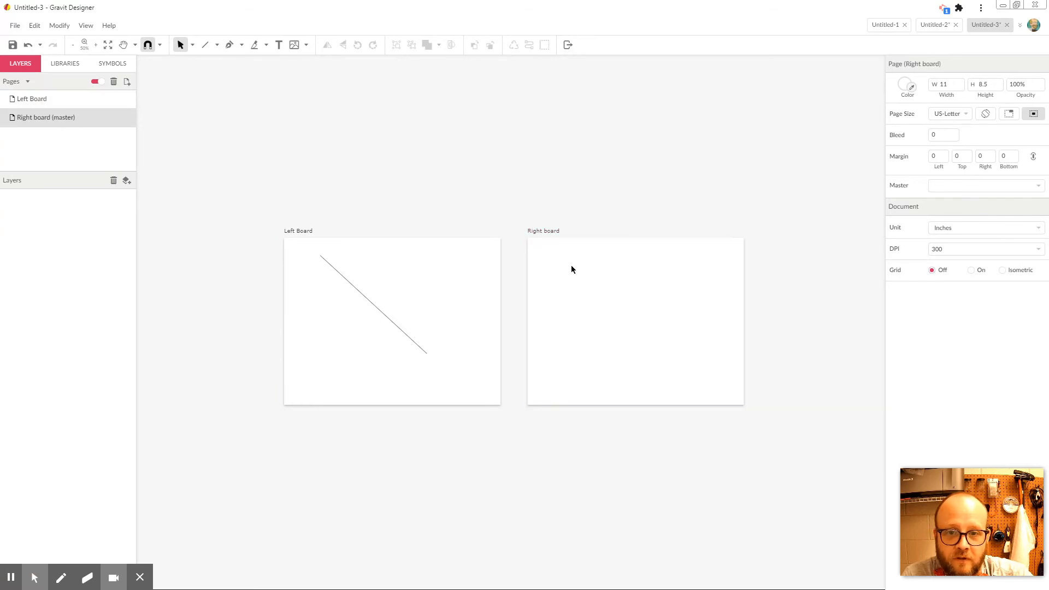
{"action": "left_click", "coordinate": [592, 315]}
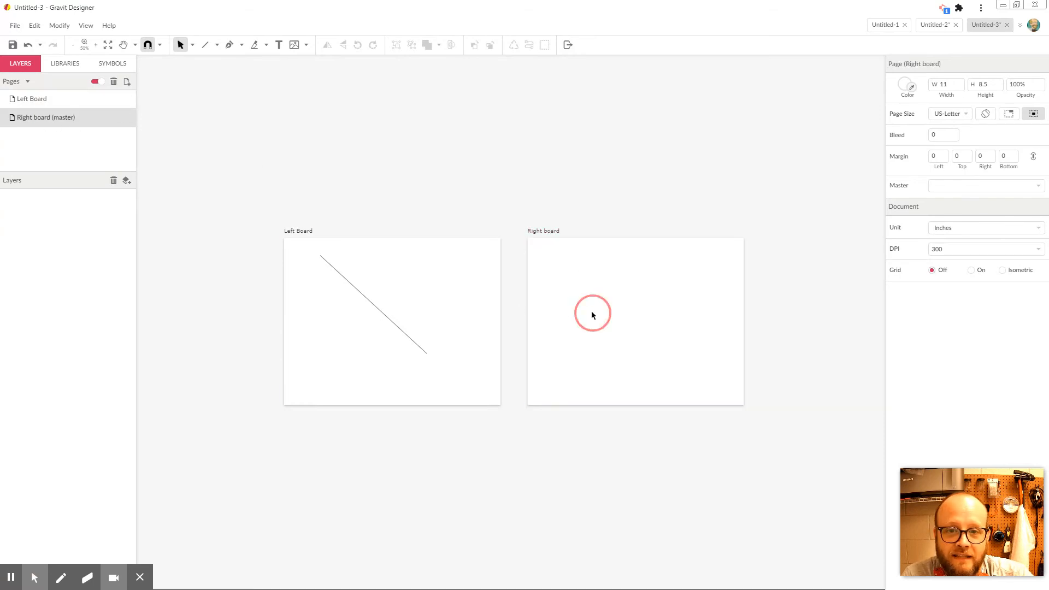
Step: Draw a rectangle about 3 by 3.86 inches near the middle of the Right board page
{"action": "left_click", "coordinate": [217, 44]}
{"action": "left_click", "coordinate": [235, 77]}
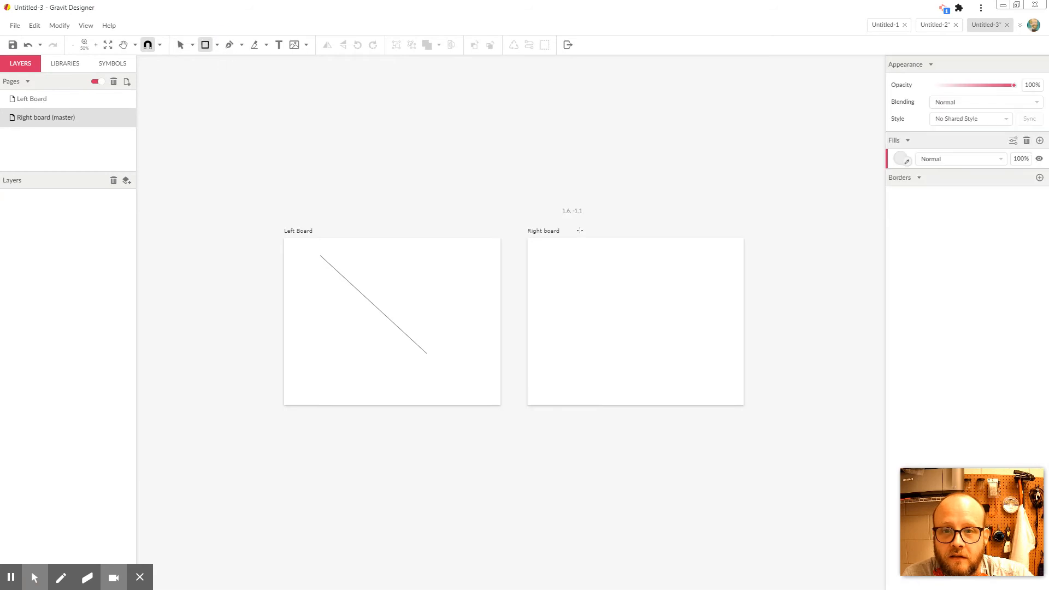
{"action": "left_click_drag", "start_coordinate": [621, 277], "coordinate": [680, 353]}
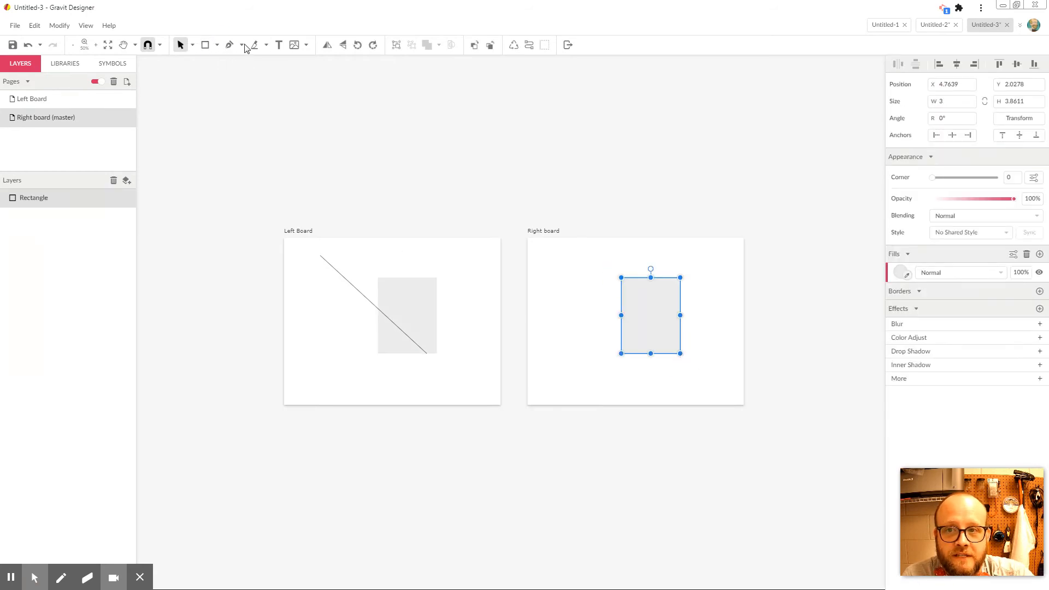
Step: Draw a wide ellipse about 7.69 by 2.22 inches across the rectangle's upper part on the Right board page
{"action": "left_click", "coordinate": [217, 45]}
{"action": "left_click", "coordinate": [235, 89]}
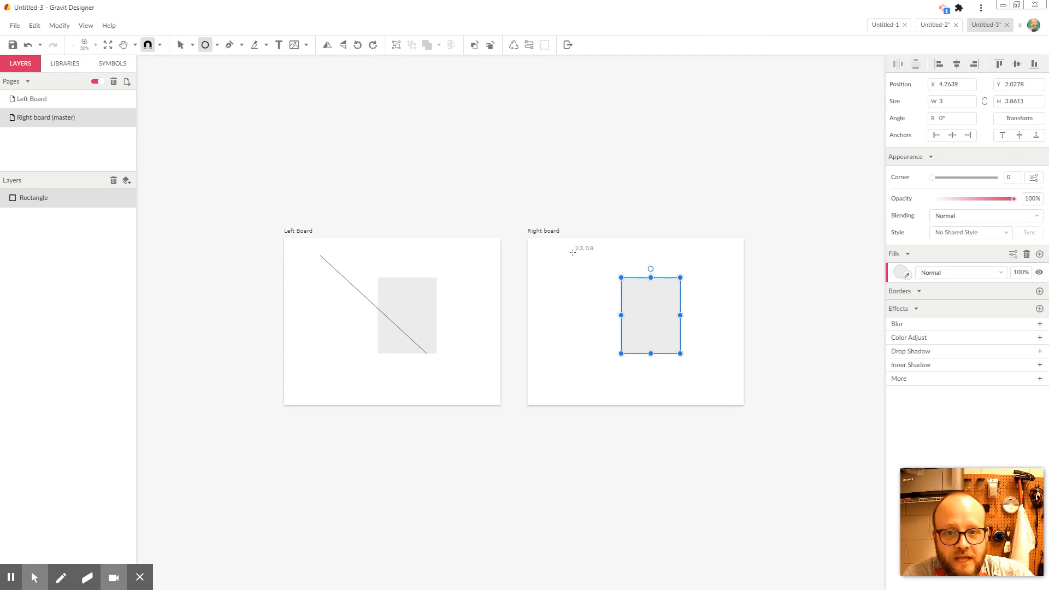
{"action": "left_click_drag", "start_coordinate": [580, 277], "coordinate": [731, 321]}
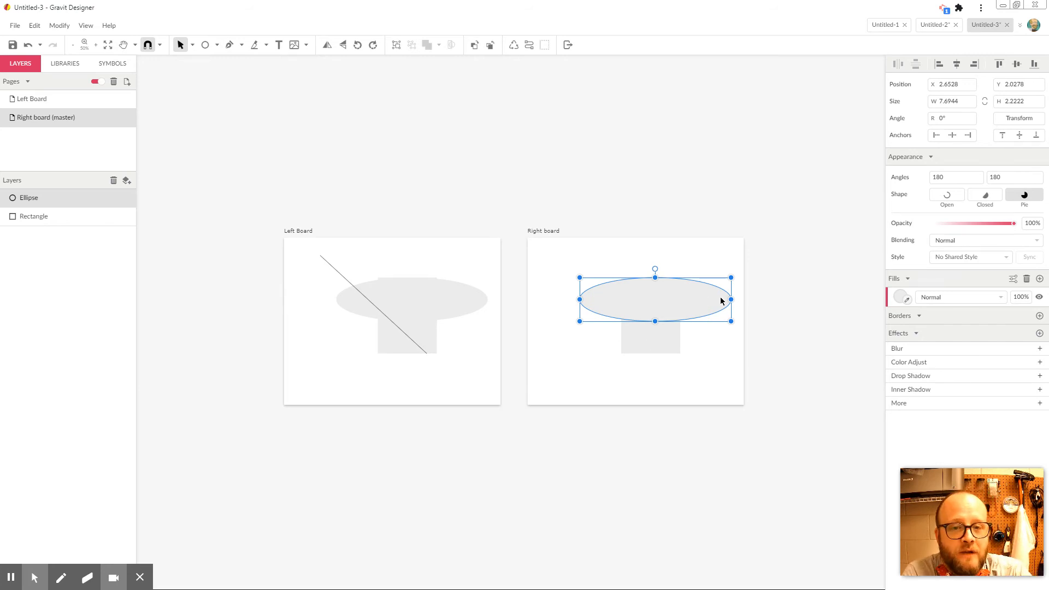
Step: Move the ellipse to the Right board page's upper-left area and the rectangle to its lower-right corner
{"action": "left_click_drag", "start_coordinate": [722, 300], "coordinate": [663, 273]}
{"action": "left_click_drag", "start_coordinate": [639, 334], "coordinate": [693, 363]}
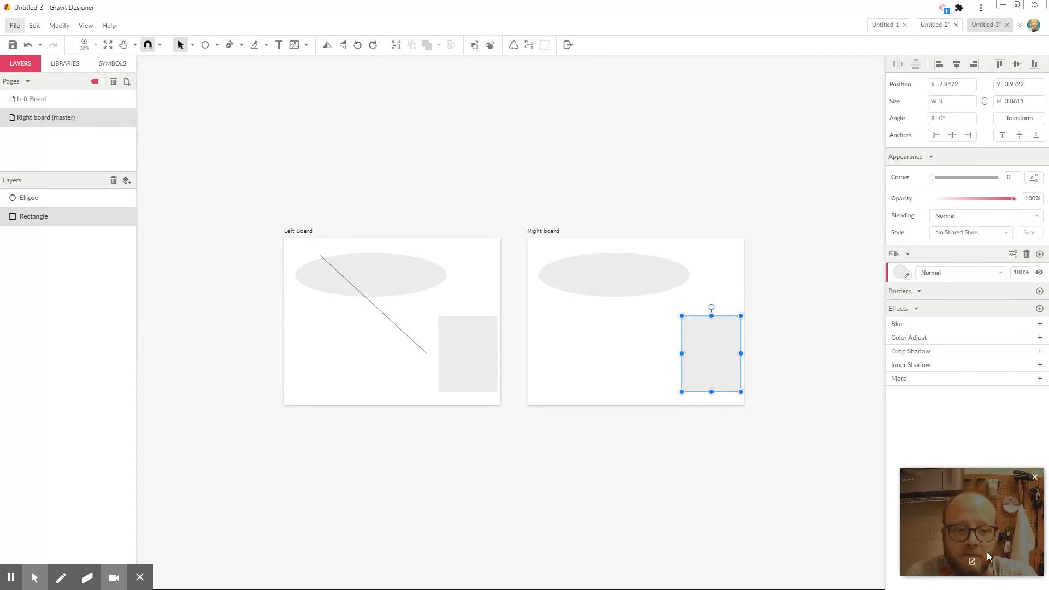
{"action": "left_click", "coordinate": [947, 9]}
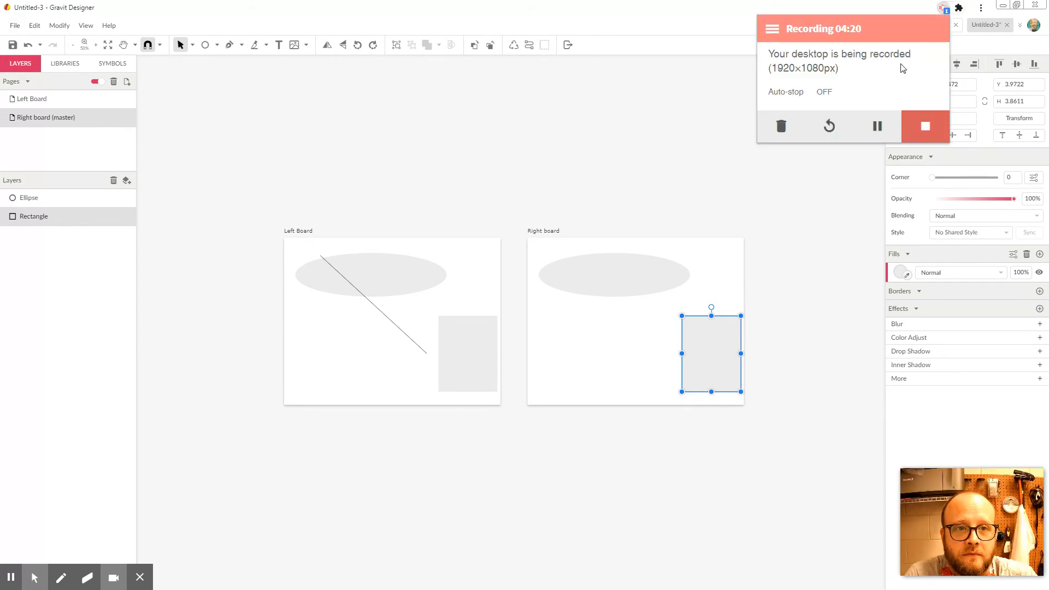
{"action": "left_click", "coordinate": [873, 133]}
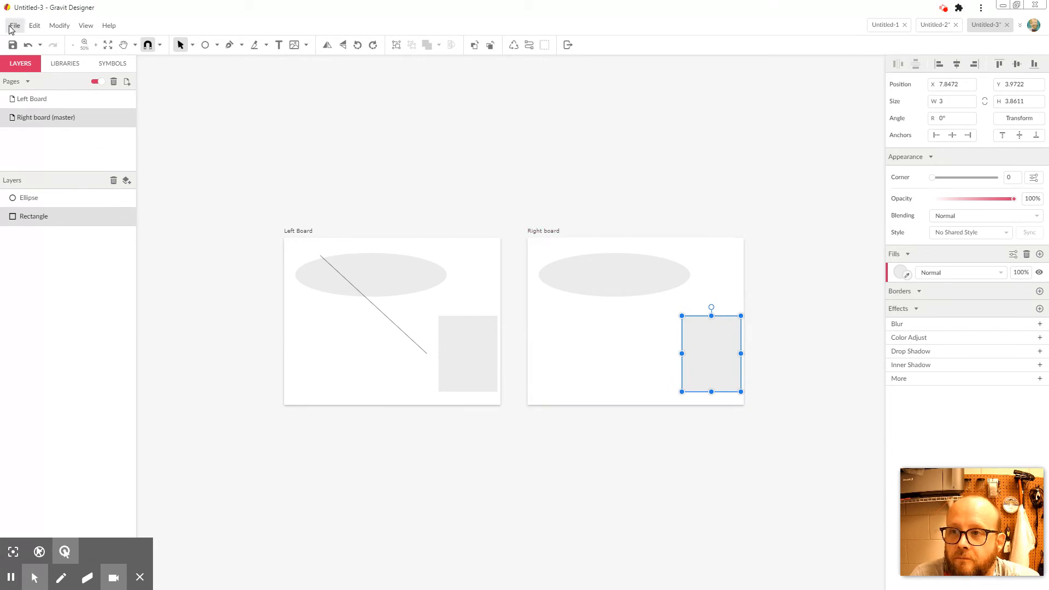
Step: View the Gravit Cloud save dialog for the design and close it without saving
{"action": "left_click", "coordinate": [11, 26]}
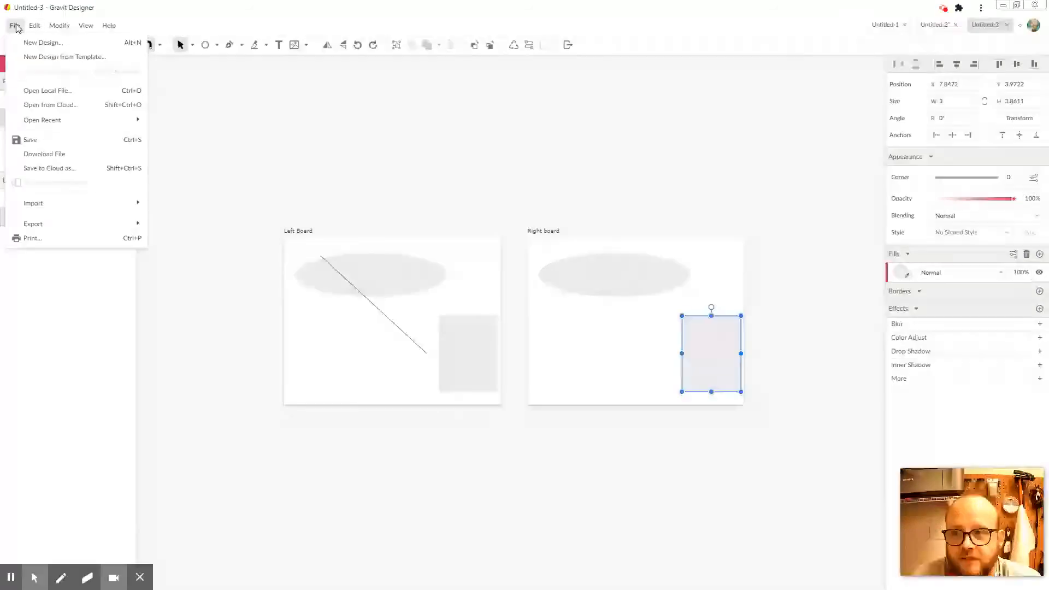
{"action": "left_click", "coordinate": [48, 143]}
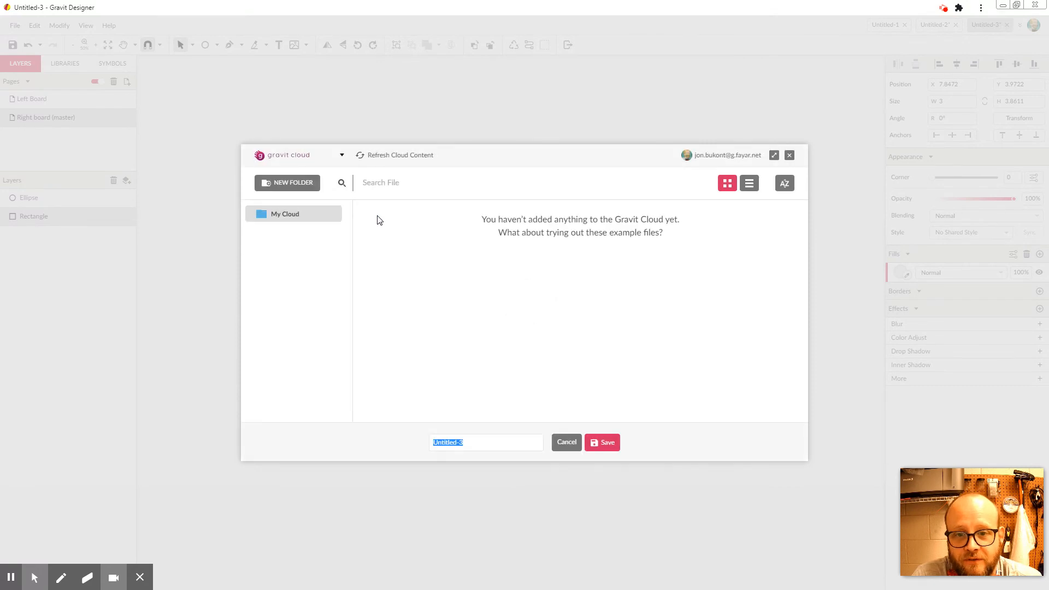
{"action": "left_click", "coordinate": [790, 156]}
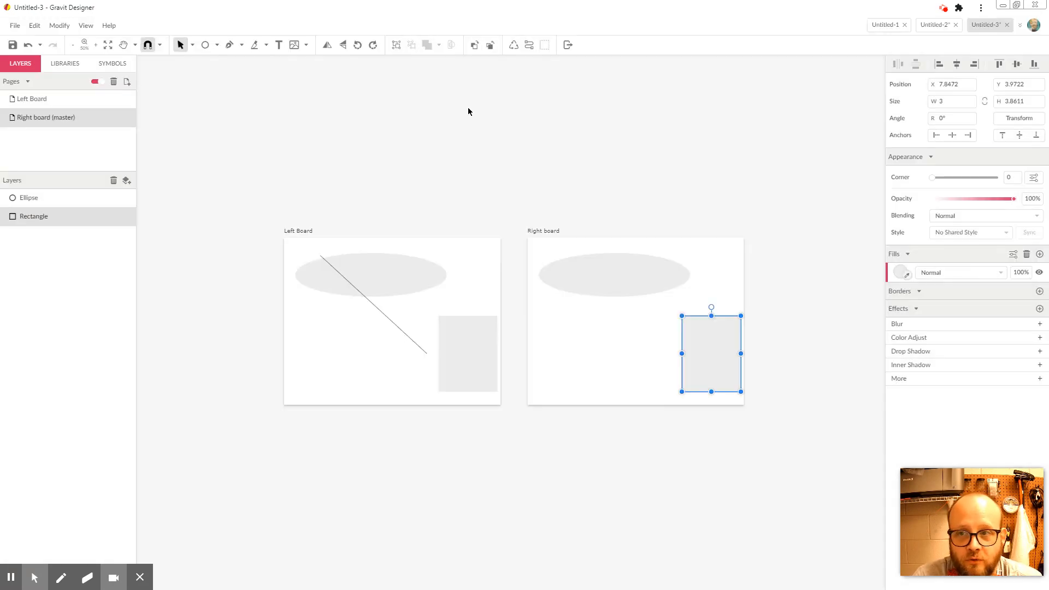
Step: Download the design to the Desktop as a GVDESIGN file named "test file"
{"action": "left_click", "coordinate": [18, 29]}
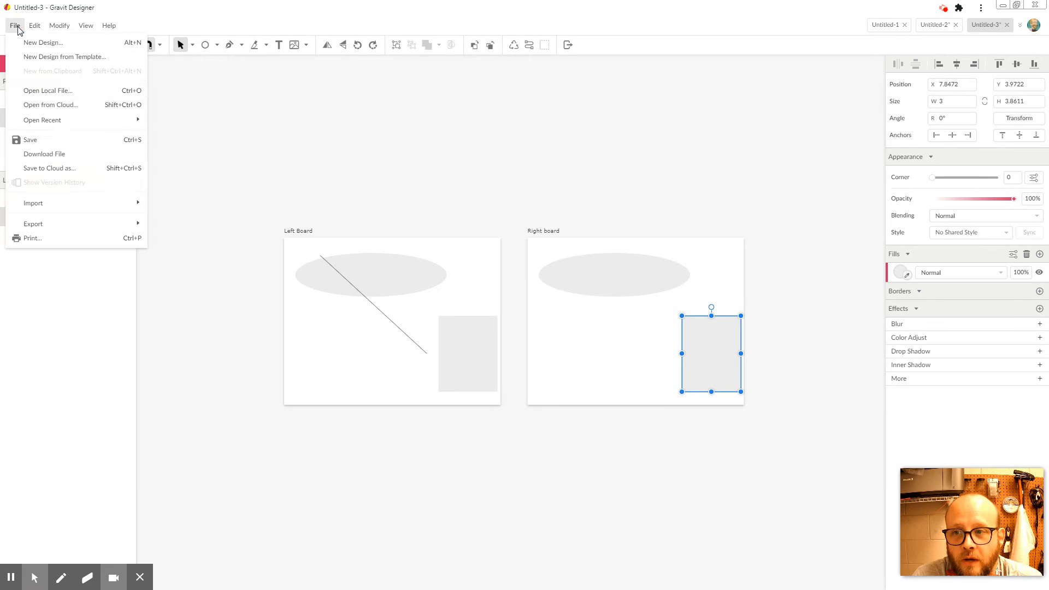
{"action": "left_click", "coordinate": [46, 159]}
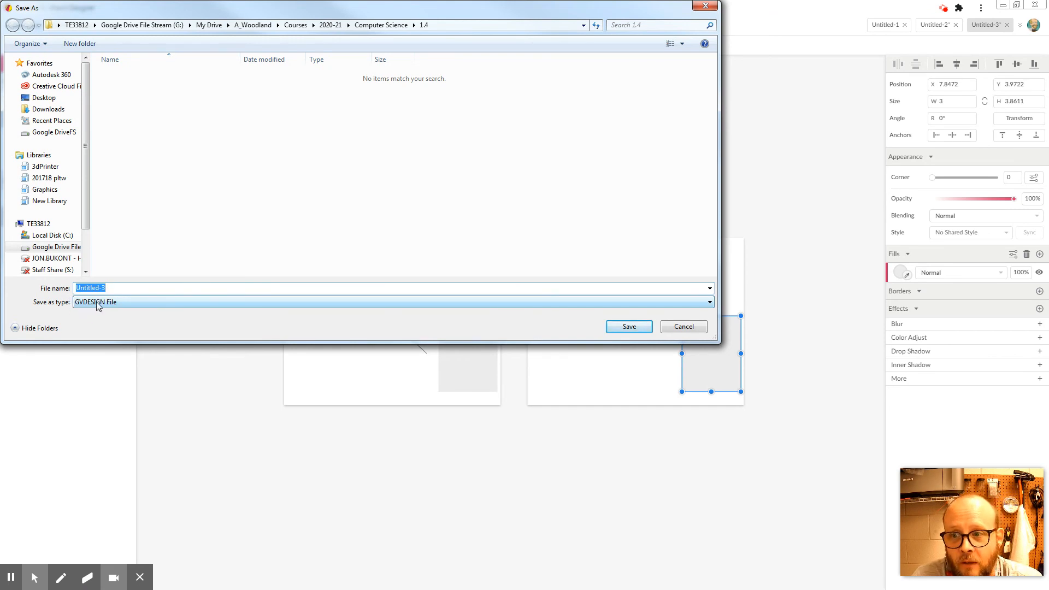
{"action": "left_click", "coordinate": [47, 101]}
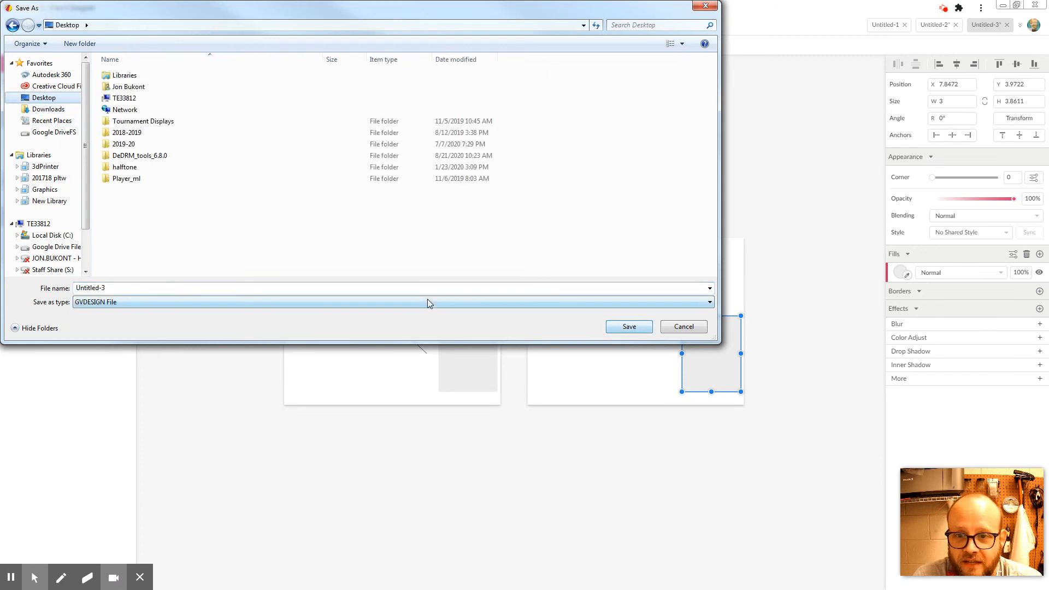
{"action": "left_click", "coordinate": [408, 288]}
{"action": "type", "text": "test file"}
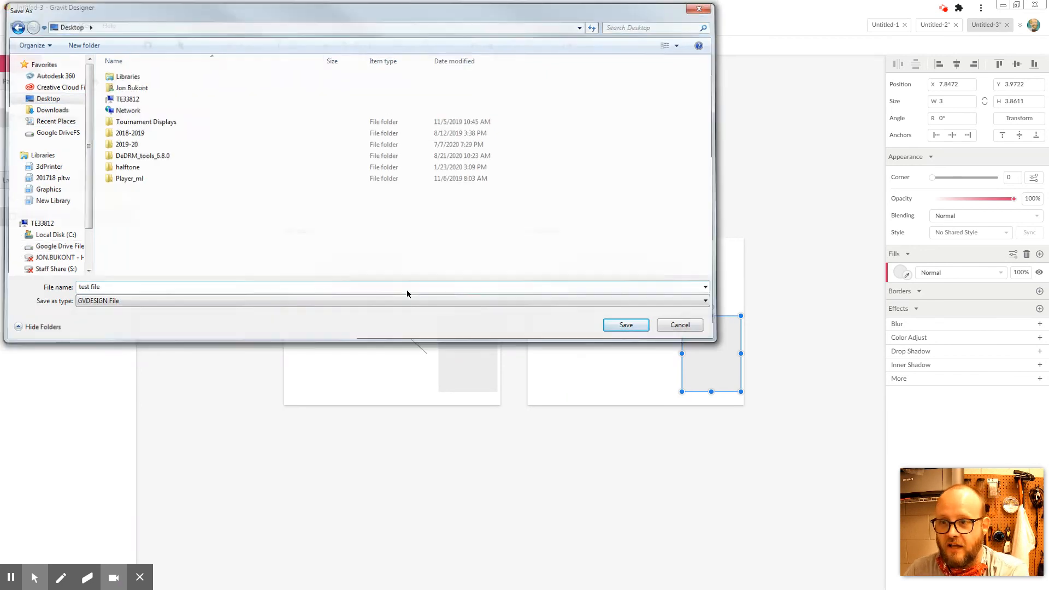
{"action": "key", "text": "Return"}
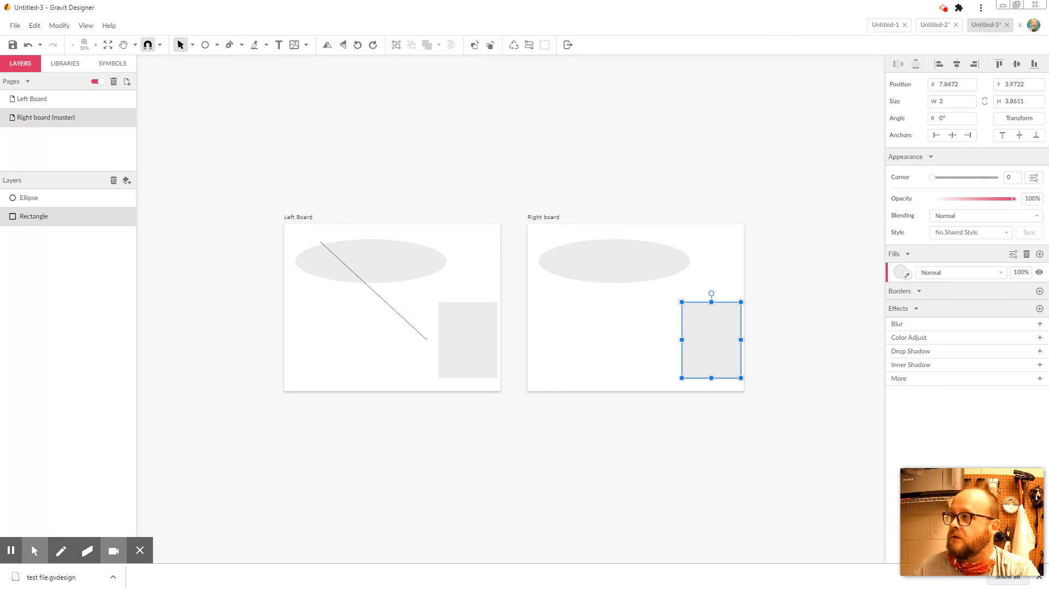
Step: Open Google Drive in a separate browser window and upload test file.gvdesign from the Desktop to My Drive
{"action": "left_click_drag", "start_coordinate": [1048, 60], "coordinate": [264, 39]}
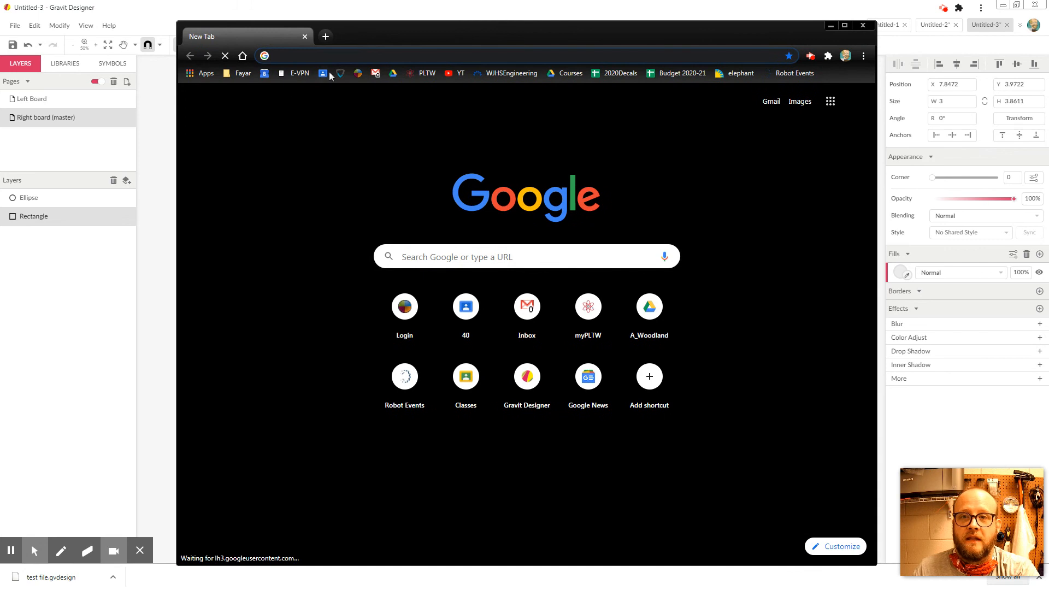
{"action": "left_click", "coordinate": [393, 74]}
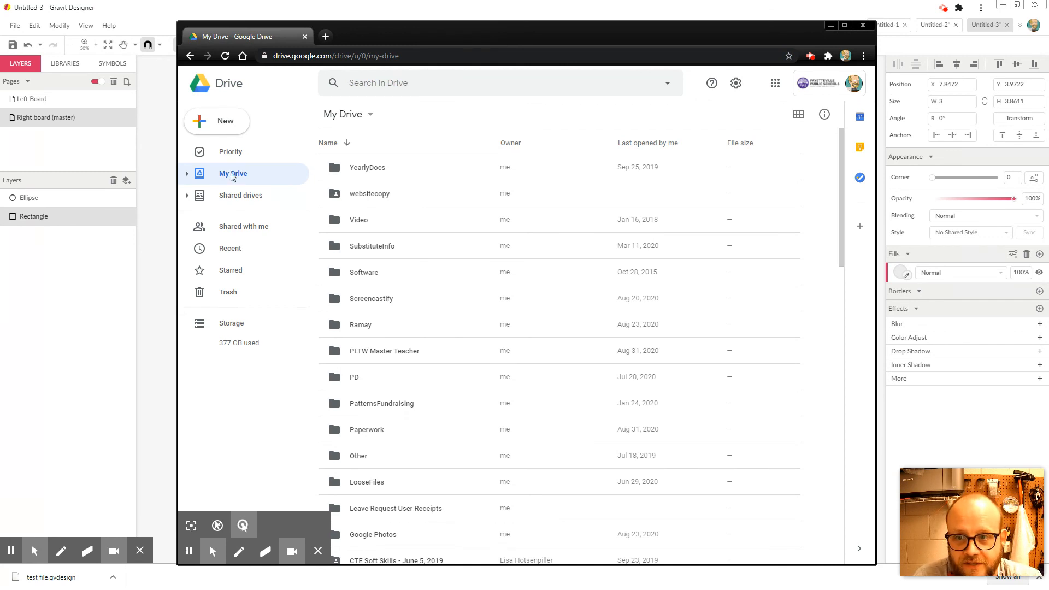
{"action": "left_click", "coordinate": [223, 124]}
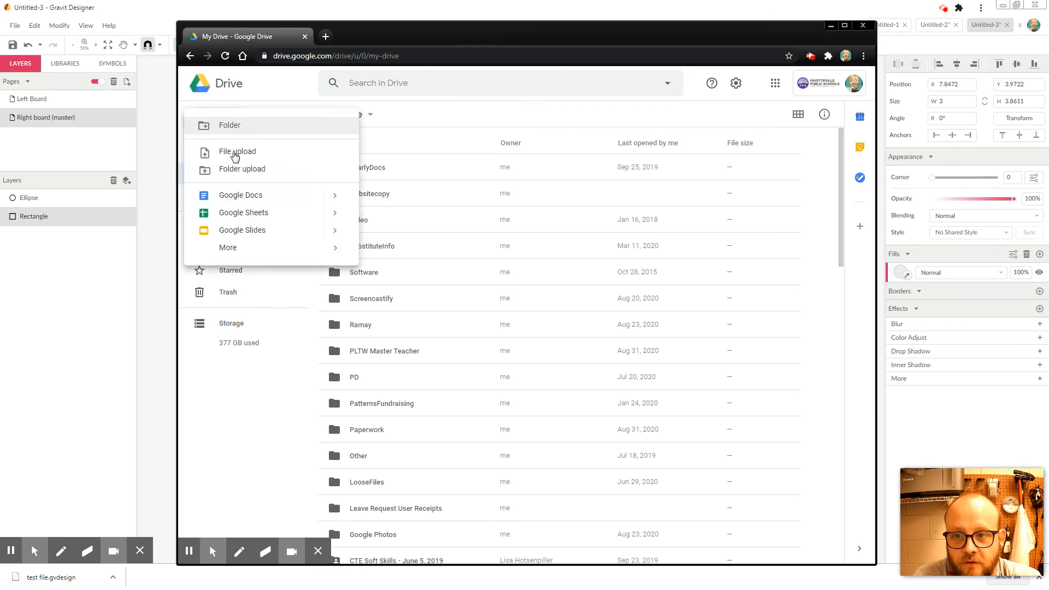
{"action": "left_click", "coordinate": [234, 150]}
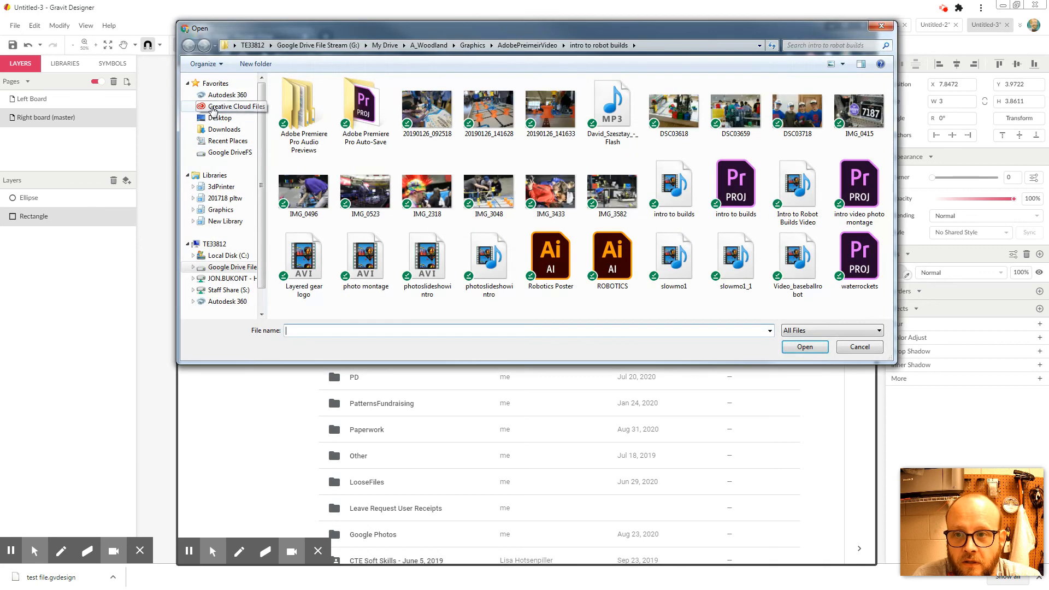
{"action": "left_click", "coordinate": [228, 107]}
{"action": "left_click", "coordinate": [225, 118]}
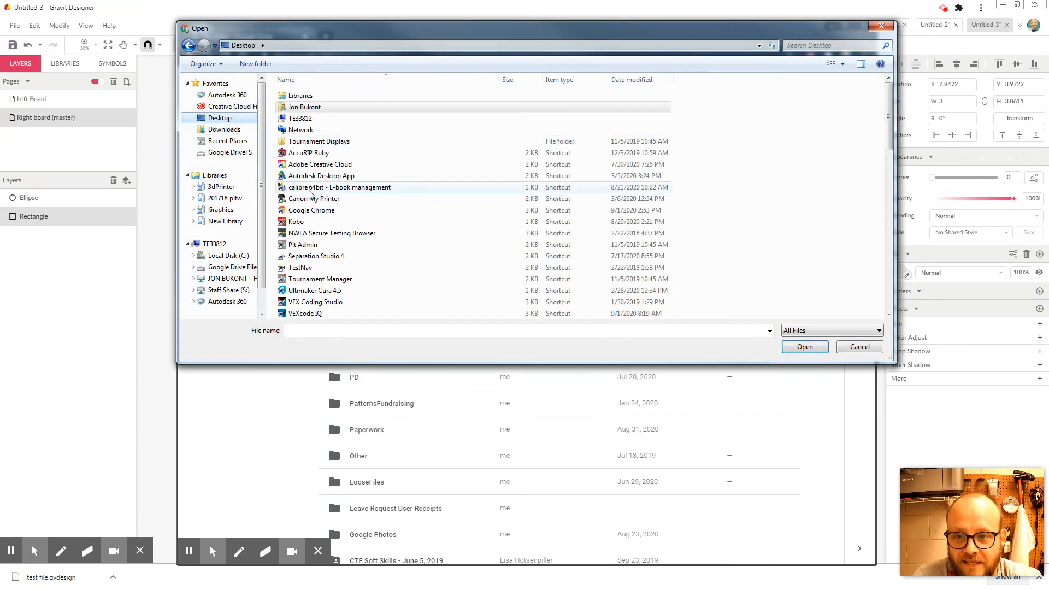
{"action": "left_click", "coordinate": [322, 268]}
{"action": "scroll", "coordinate": [323, 256], "scroll_direction": "down", "scroll_amount": 10}
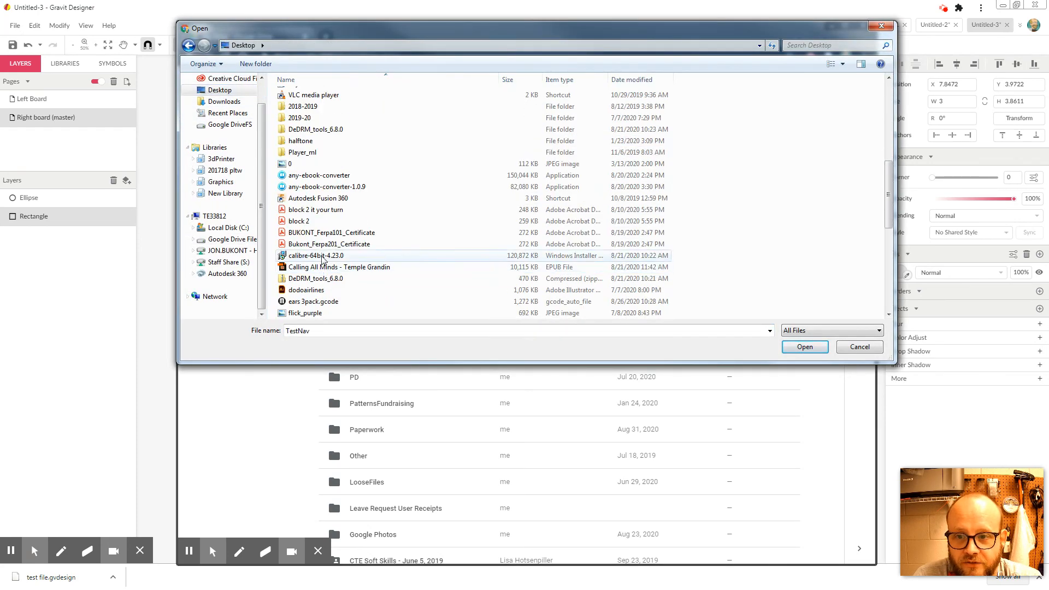
{"action": "scroll", "coordinate": [322, 244], "scroll_direction": "down", "scroll_amount": 1}
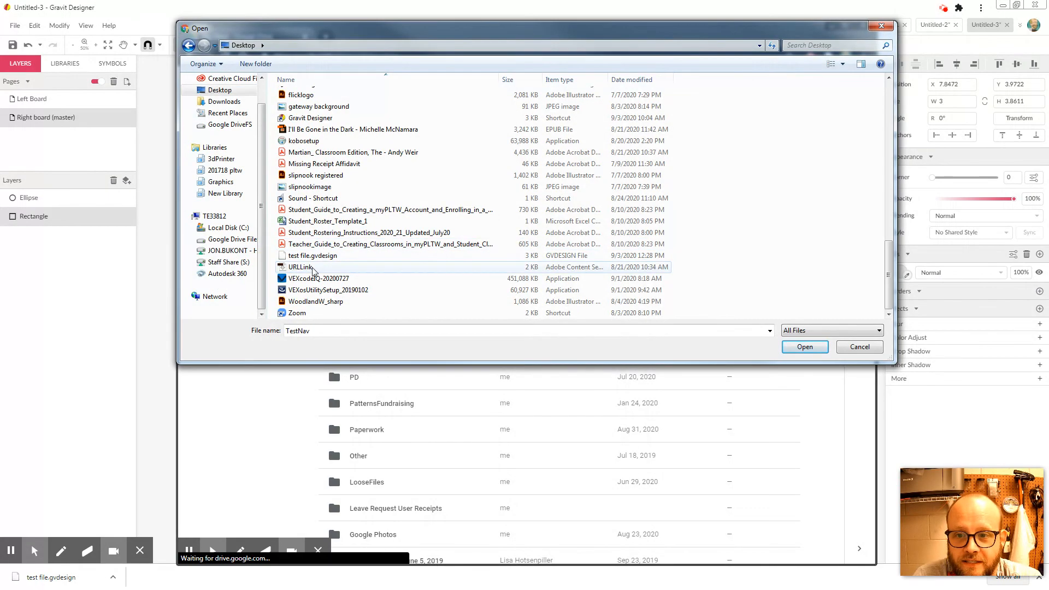
{"action": "left_click", "coordinate": [318, 257]}
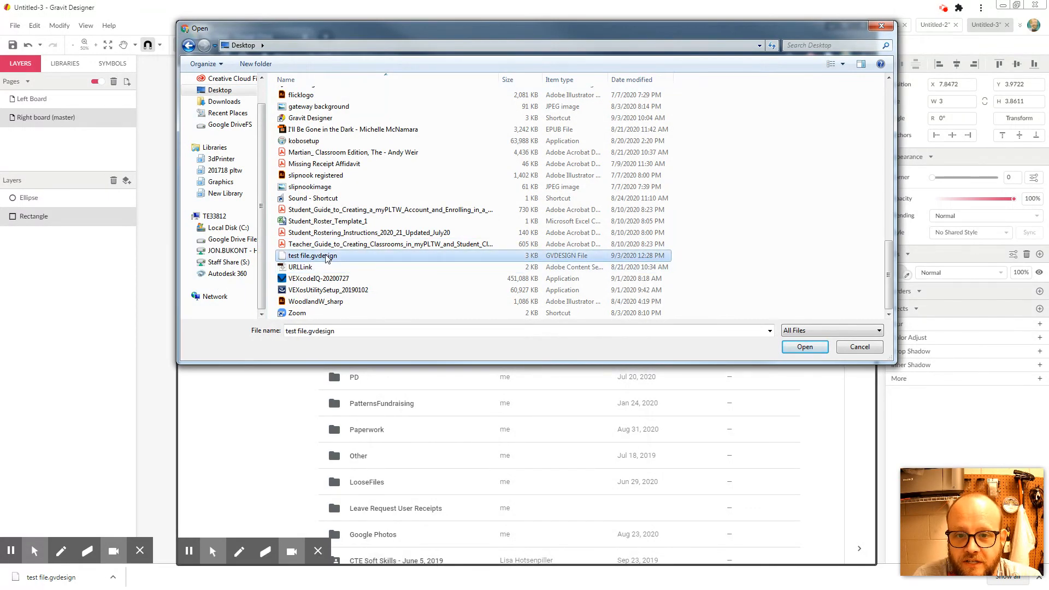
{"action": "left_click", "coordinate": [795, 349]}
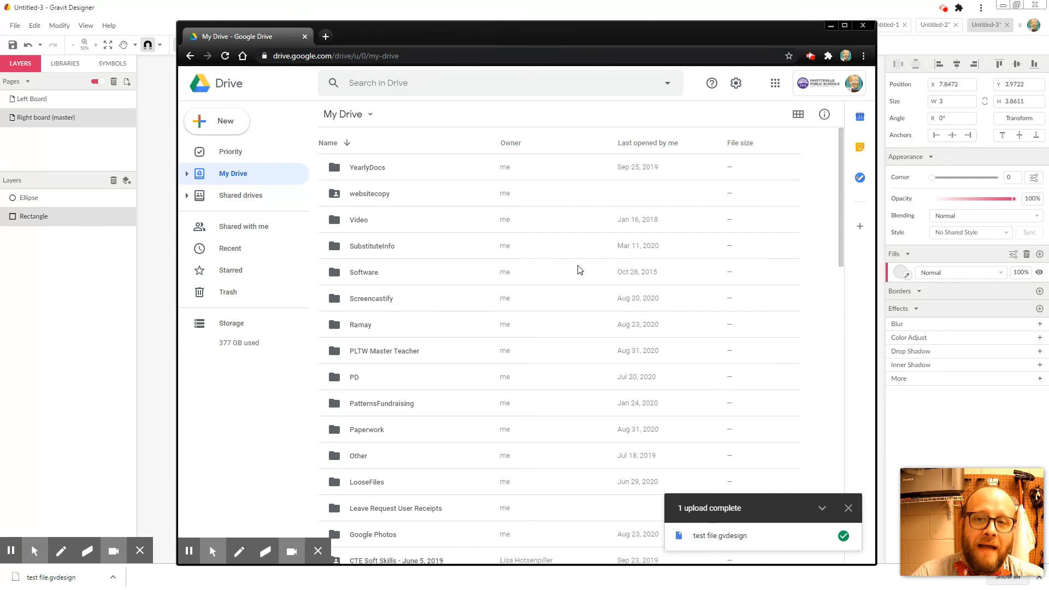
Step: Find test file.gvdesign in My Drive, view its download option, and return to Gravit Designer by closing the Drive window
{"action": "scroll", "coordinate": [509, 316], "scroll_direction": "down", "scroll_amount": 10}
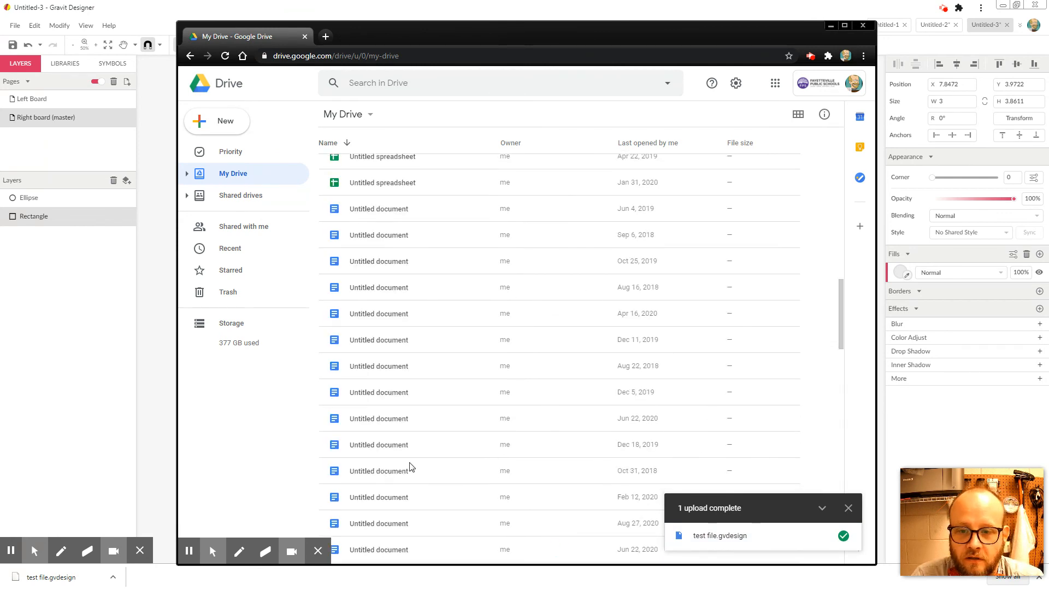
{"action": "scroll", "coordinate": [407, 454], "scroll_direction": "down", "scroll_amount": 10}
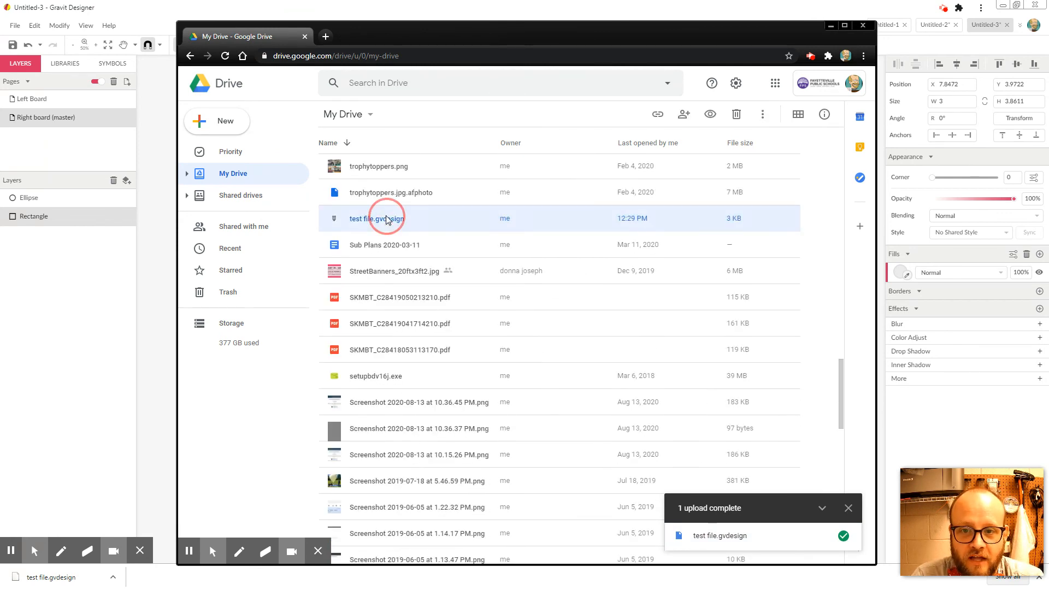
{"action": "right_click", "coordinate": [386, 217]}
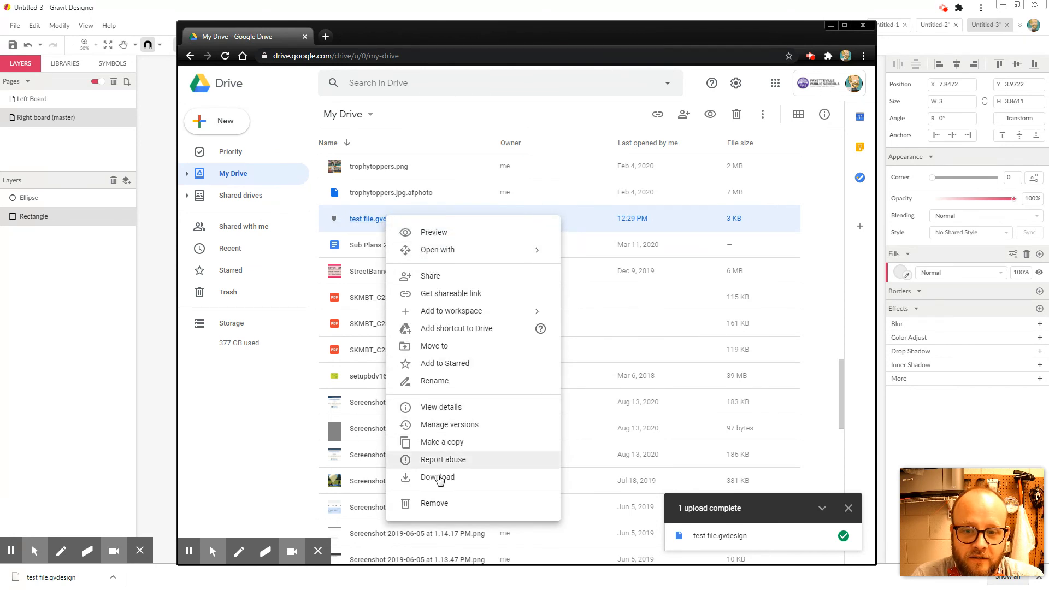
{"action": "left_click", "coordinate": [439, 481]}
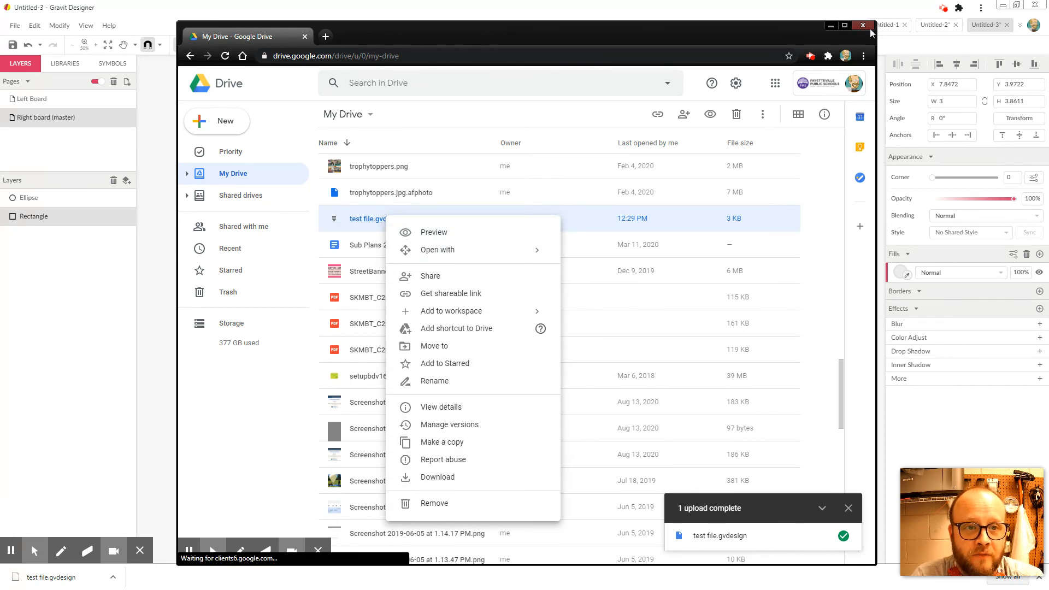
{"action": "left_click", "coordinate": [862, 25]}
{"action": "left_click", "coordinate": [590, 26]}
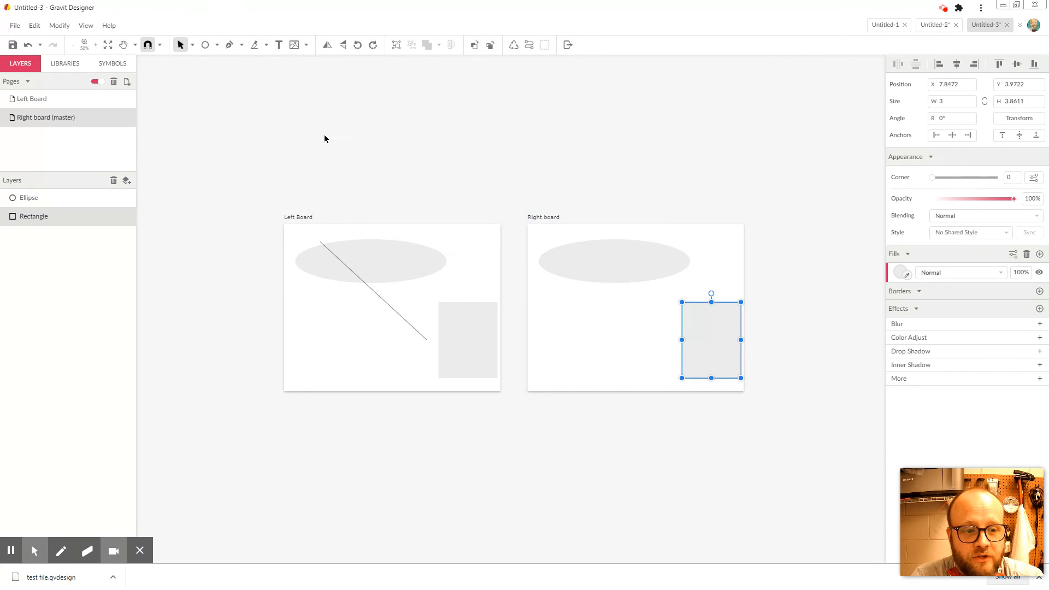
Step: Open the list of export formats for the design
{"action": "left_click", "coordinate": [15, 26]}
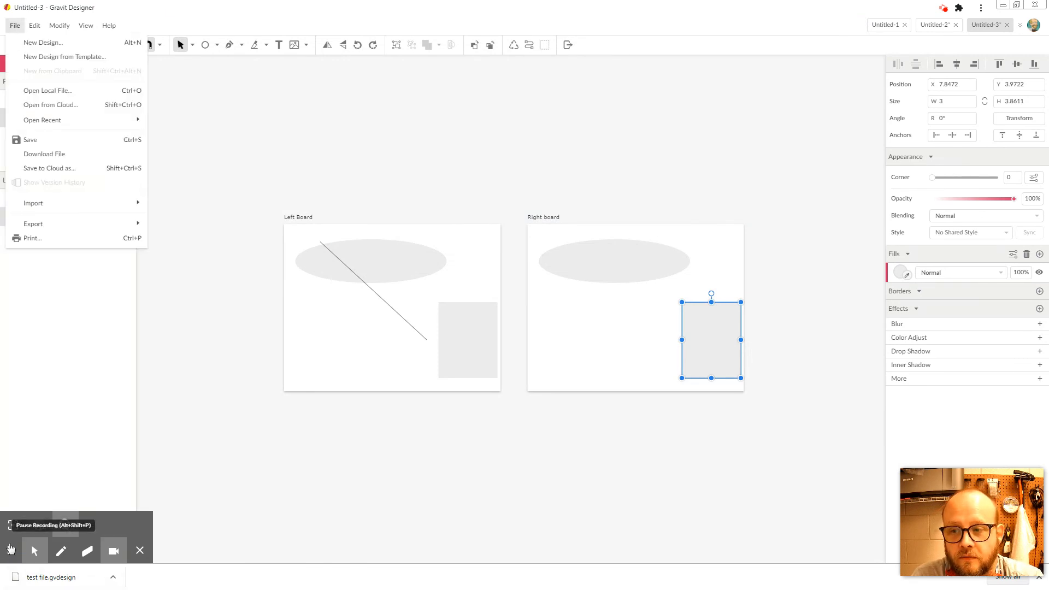
{"action": "mouse_move", "coordinate": [64, 216]}
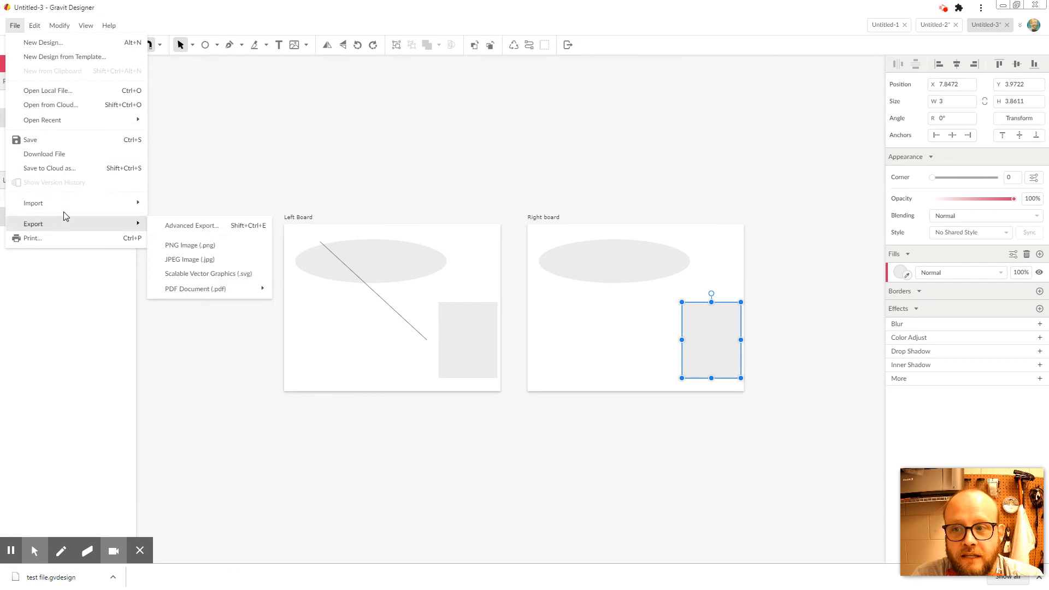